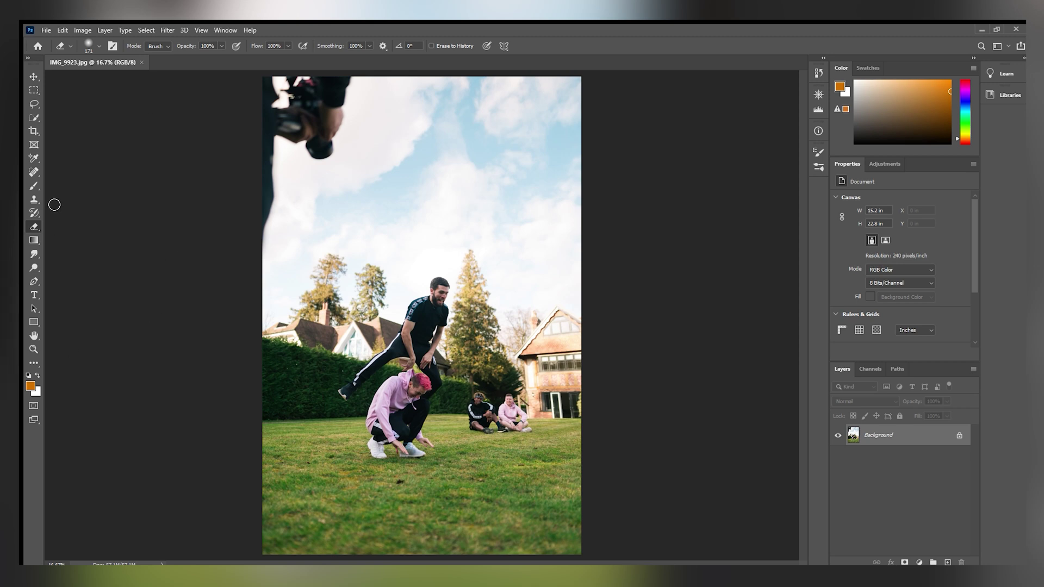
Step: Lasso the out-of-focus camera operator in the photo's upper-left corner and inspect its Content-Aware Fill preview
click(34, 103)
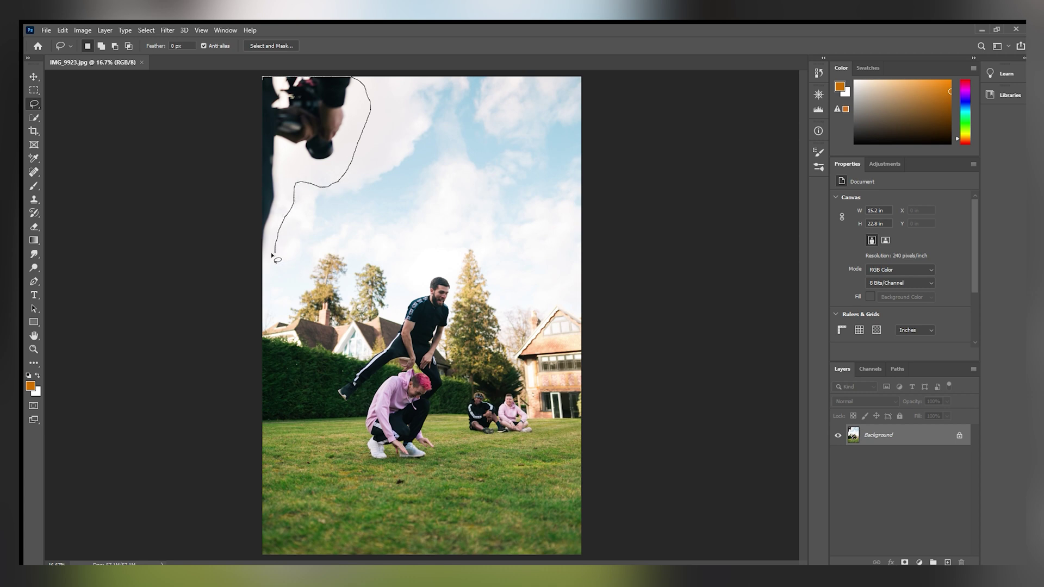
drag(205, 83, 204, 82)
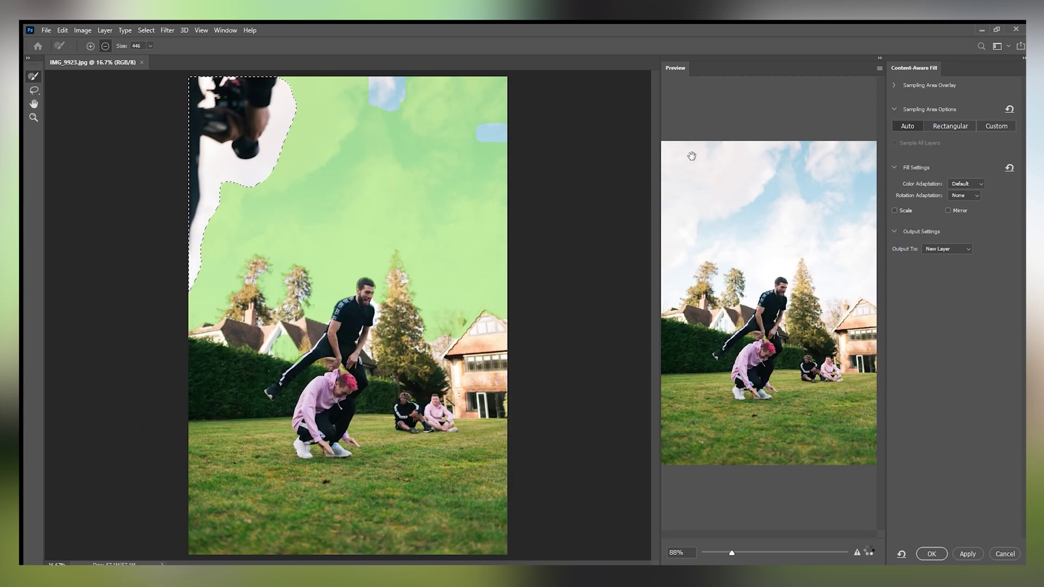
drag(732, 553, 683, 535)
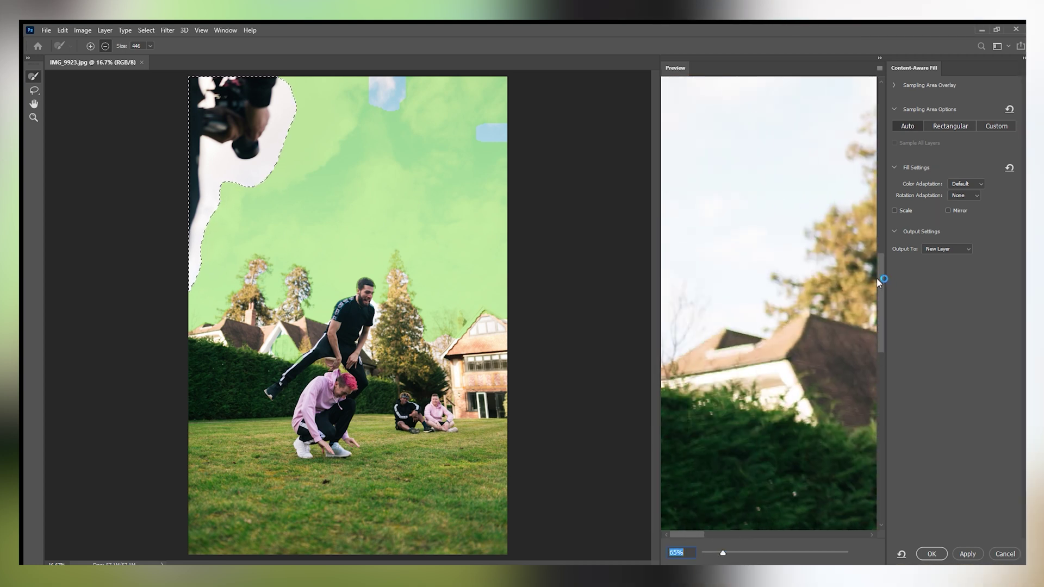
drag(879, 283, 870, 173)
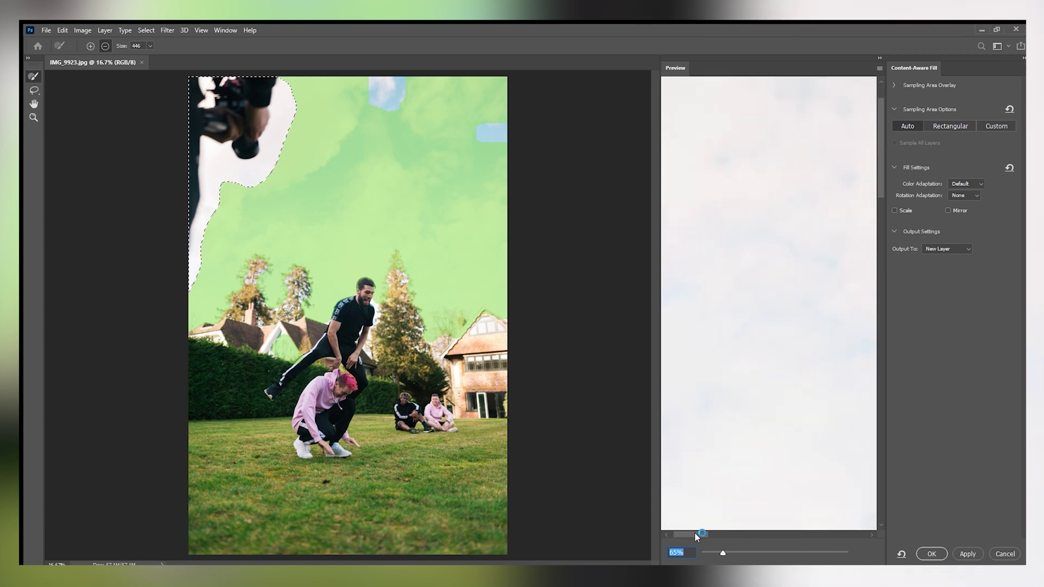
mouse_move(697, 537)
mouse_down()
mouse_move(733, 537)
mouse_move(697, 554)
mouse_up()
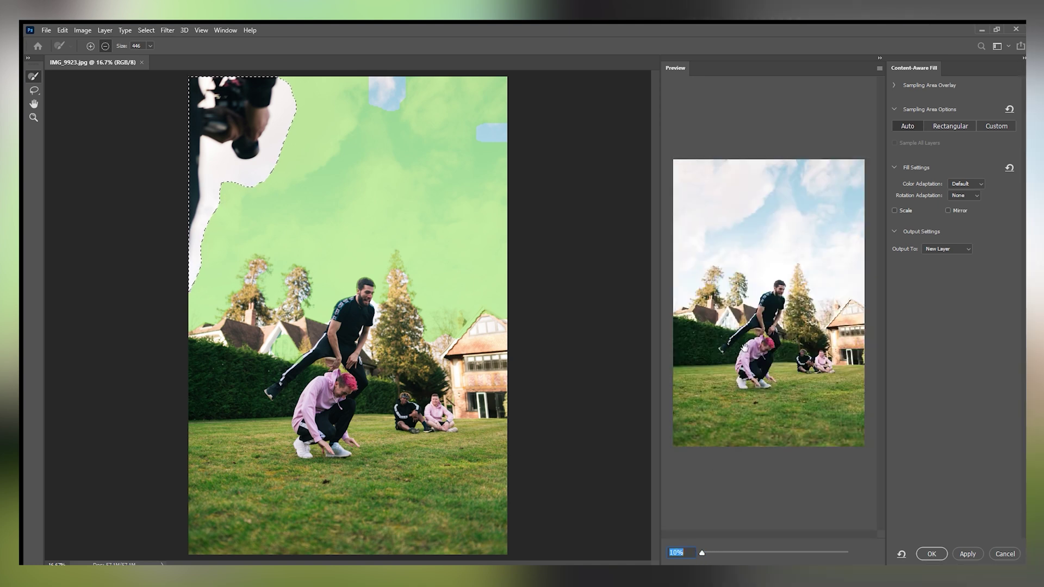
Step: Adjust the fill's sampling area to include the upper-right sky and exclude the band around the treetops and rooflines
mouse_move(389, 120)
mouse_down()
mouse_move(411, 144)
mouse_move(388, 119)
mouse_move(433, 103)
mouse_up()
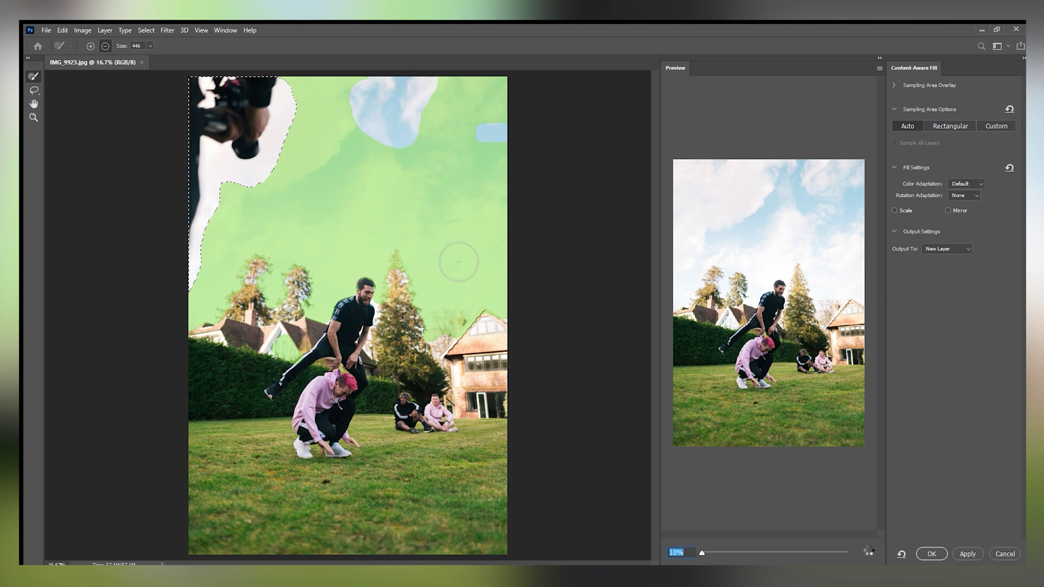
mouse_move(438, 139)
mouse_down()
mouse_move(457, 150)
mouse_move(442, 120)
mouse_move(490, 106)
mouse_move(477, 139)
mouse_up()
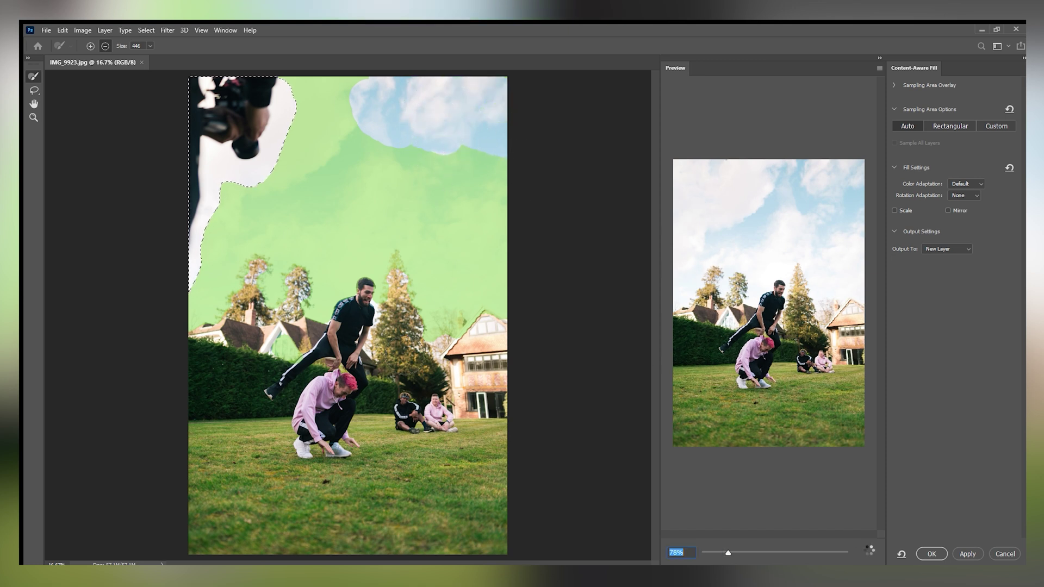
drag(402, 251, 438, 323)
drag(314, 287, 266, 287)
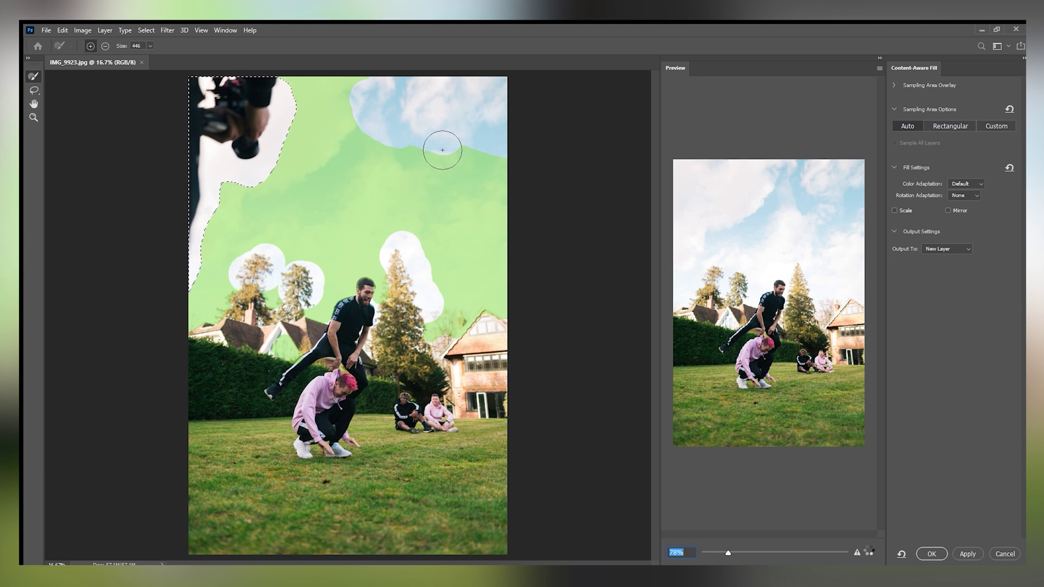
mouse_move(440, 146)
mouse_down()
mouse_move(414, 155)
mouse_move(376, 95)
mouse_move(425, 134)
mouse_move(492, 79)
mouse_move(498, 188)
mouse_up()
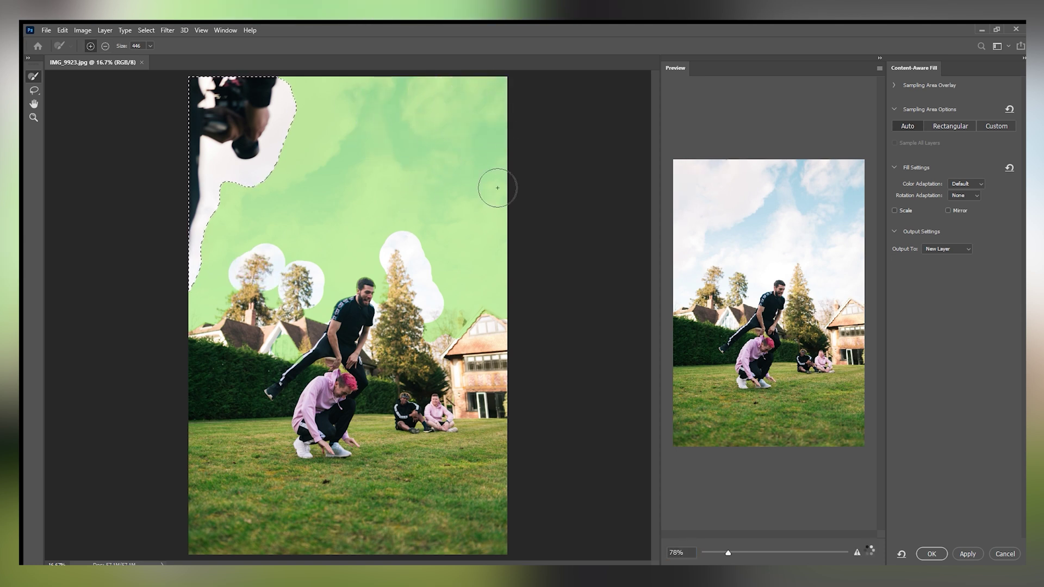
mouse_move(509, 351)
mouse_down()
mouse_move(480, 355)
mouse_move(510, 332)
mouse_move(537, 350)
mouse_move(381, 318)
mouse_move(410, 305)
mouse_move(350, 299)
mouse_move(381, 317)
mouse_move(331, 325)
mouse_move(258, 312)
mouse_up()
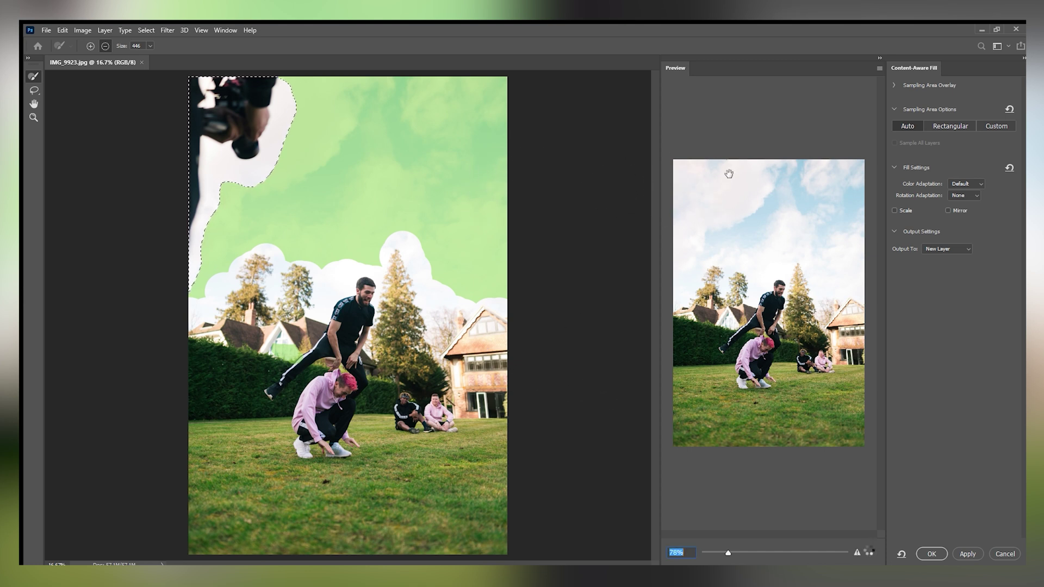
Step: Apply the content-aware fill to a new layer and close the fill workspace
click(906, 559)
click(971, 554)
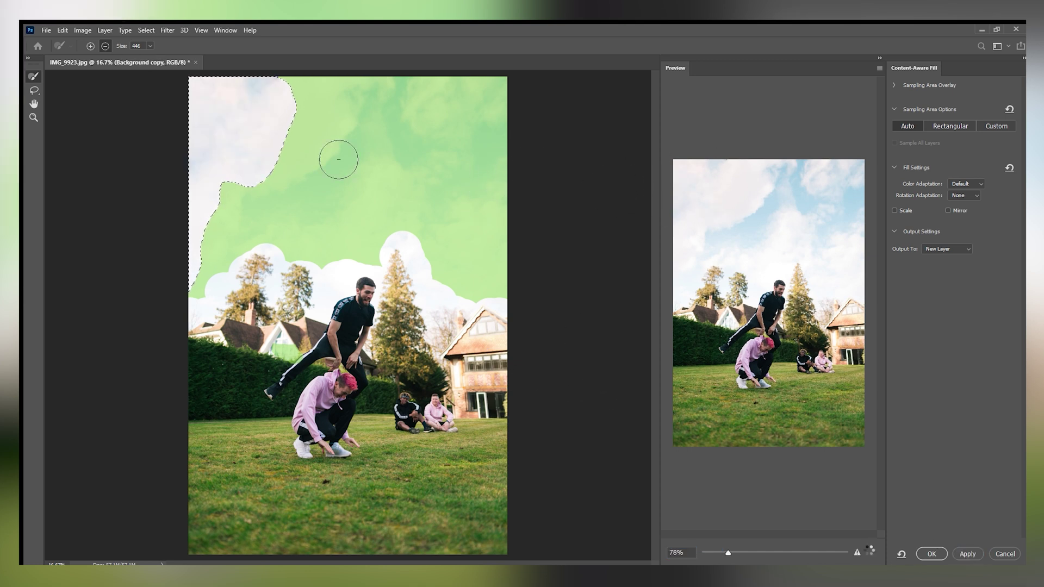
click(930, 552)
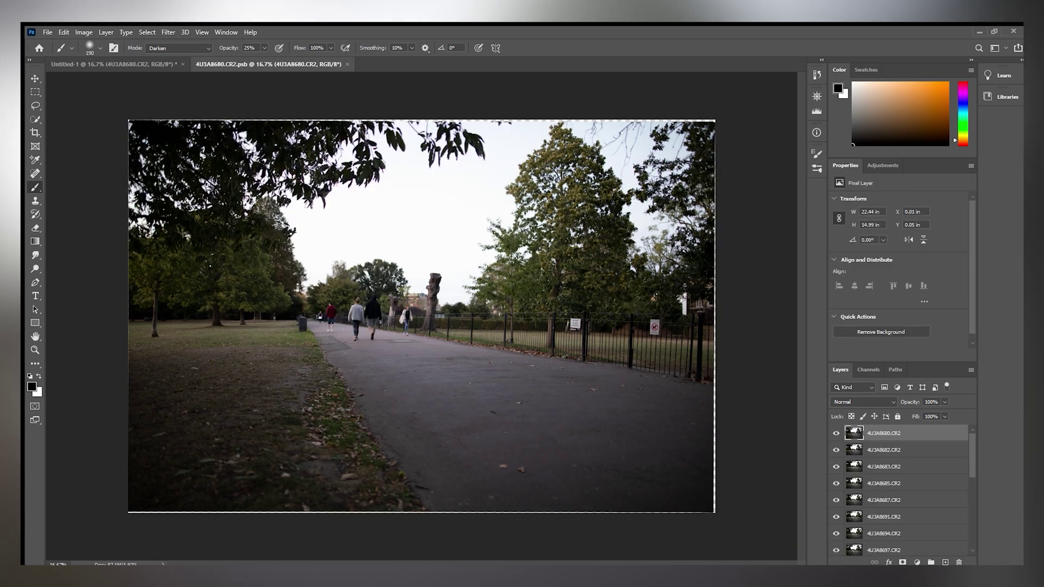
Step: Copy the upper strip of the 4U3A8680.CR2 layer from the smart object's contents, paste it into Untitled-1 and merge the layers
click(34, 92)
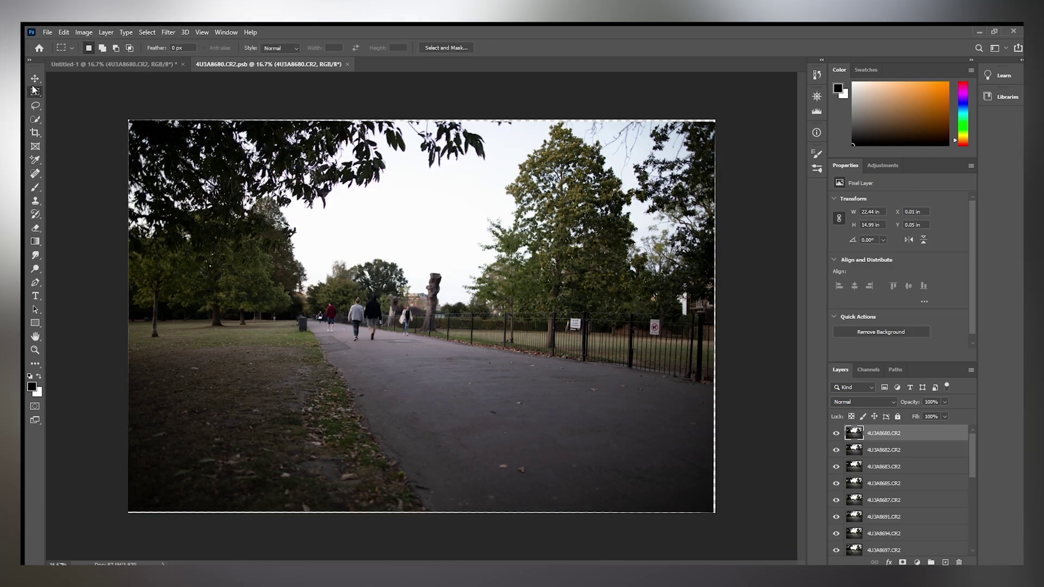
drag(108, 110, 784, 293)
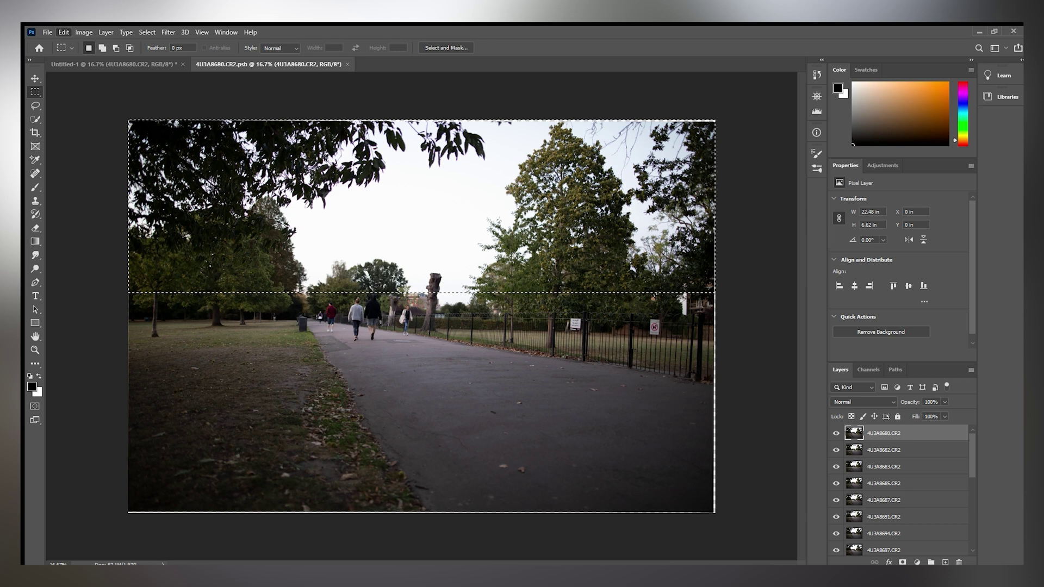
click(109, 64)
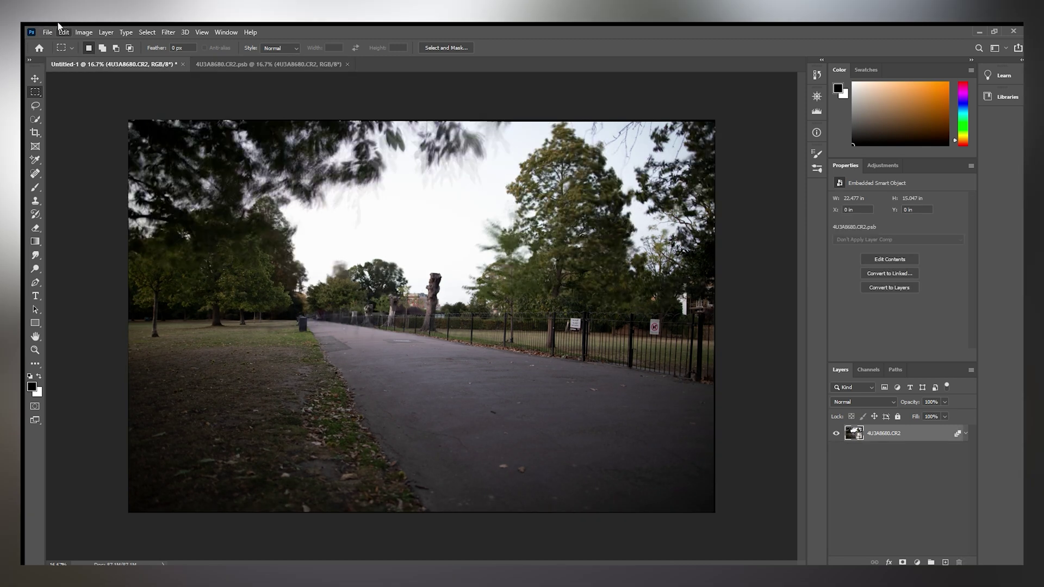
key(ctrl+v)
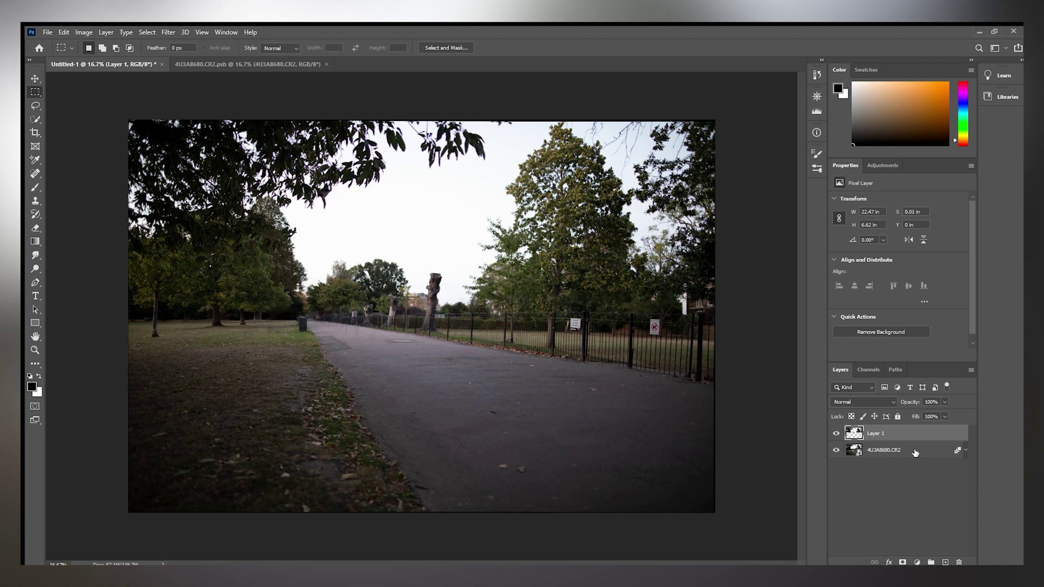
key(ctrl+e)
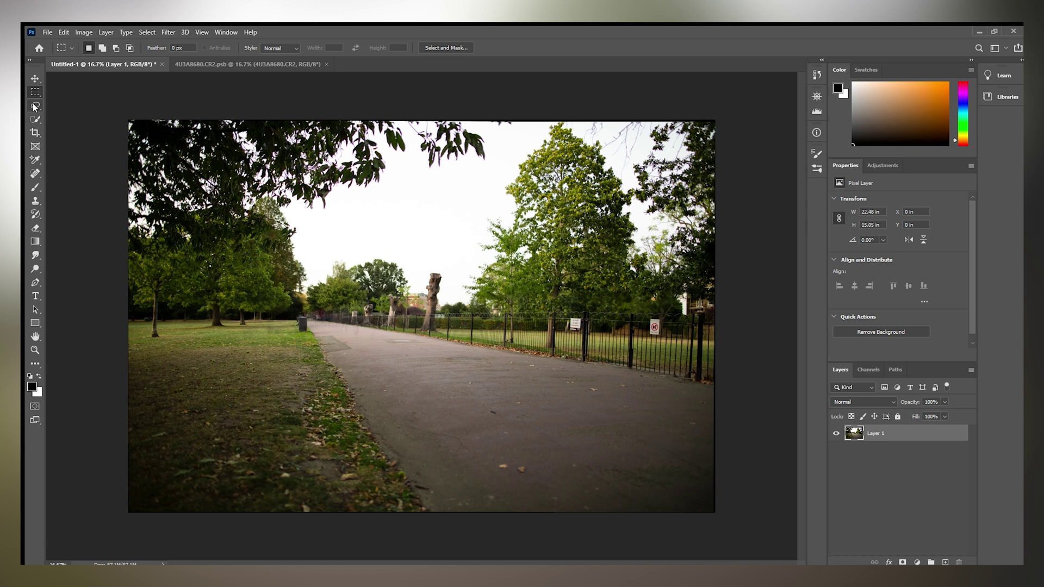
Step: Crop the merged park photo slightly inward to trim its uneven edges
click(36, 133)
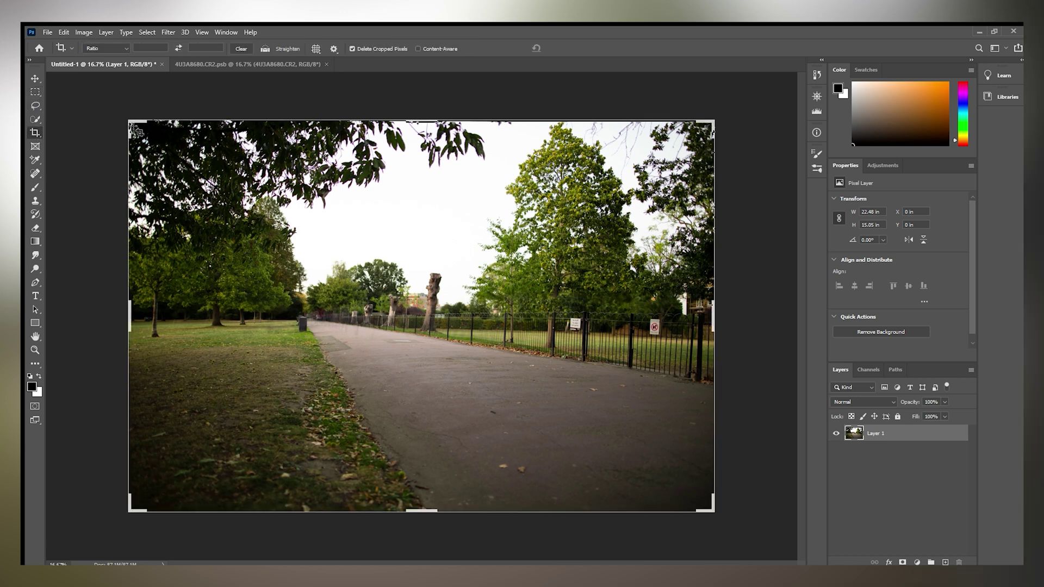
drag(135, 132, 708, 504)
key(Return)
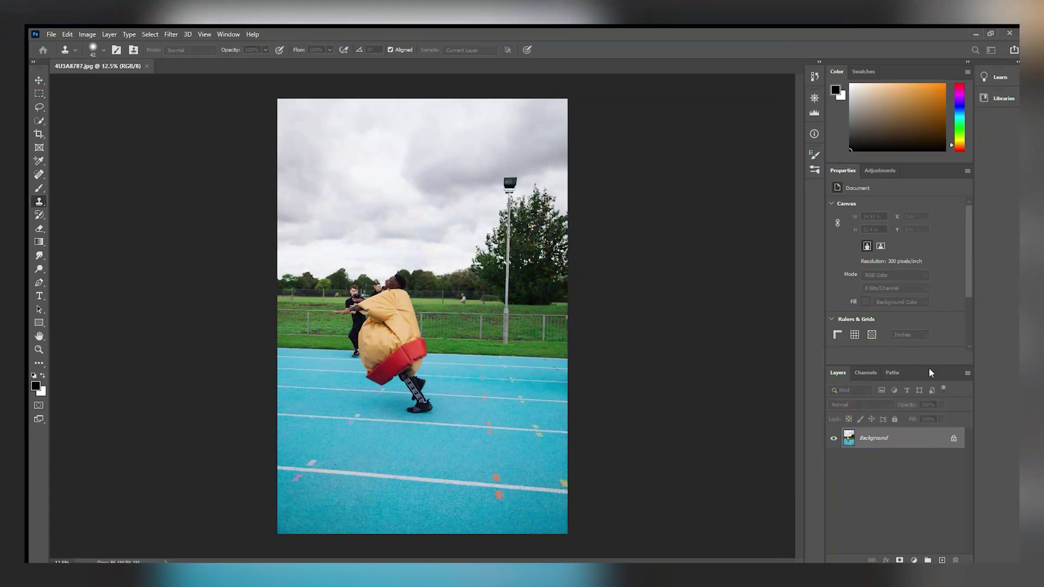
Step: Duplicate the background layer twice and rename the layers Original, Background and Model from the lowest up
key(ctrl+j)
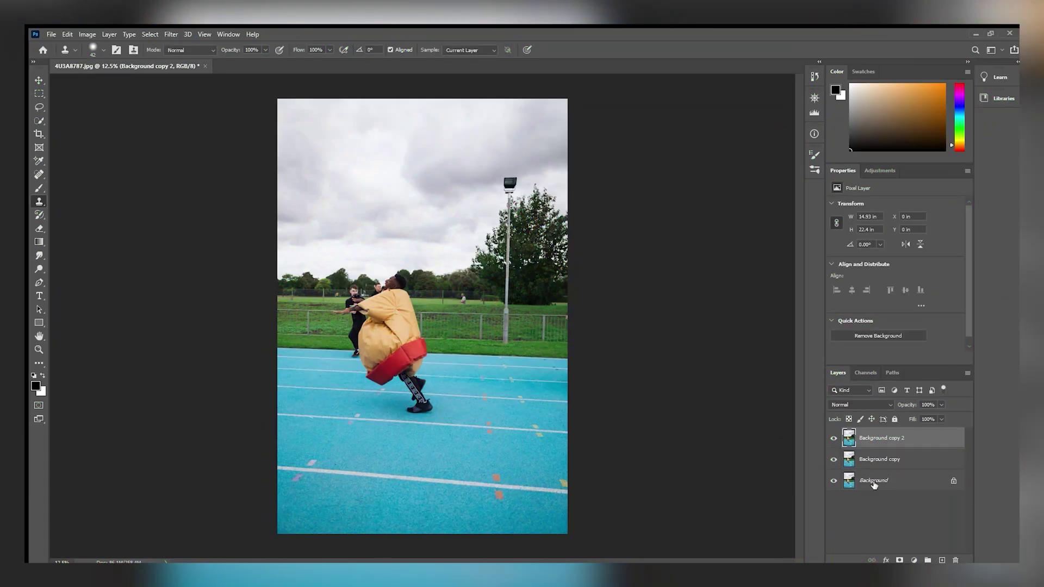
click(874, 482)
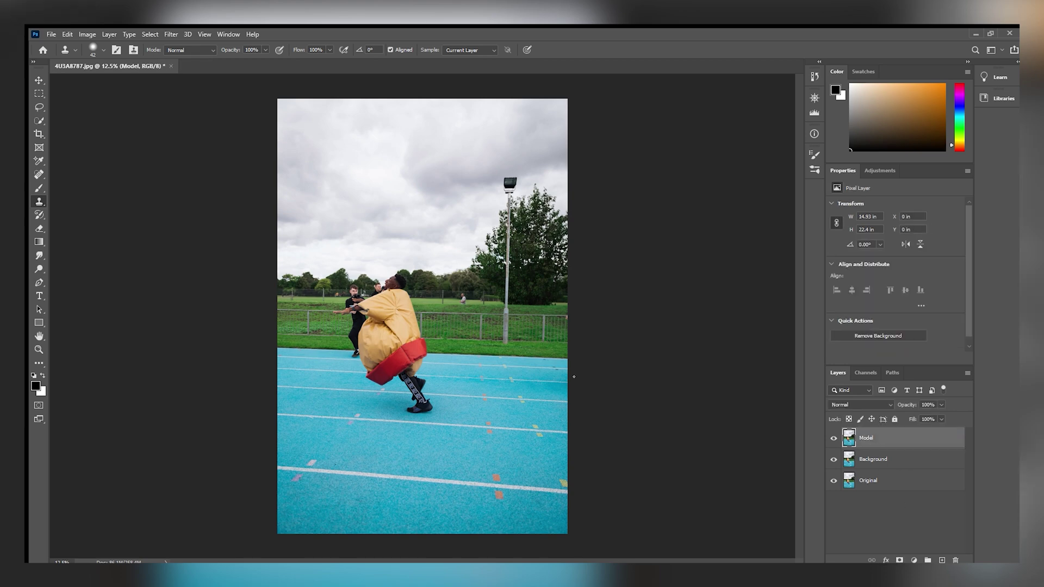
Step: Select the man in the inflatable sumo suit on the Model layer with the Quick Selection tool
scroll(383, 352, up, 3)
key(w)
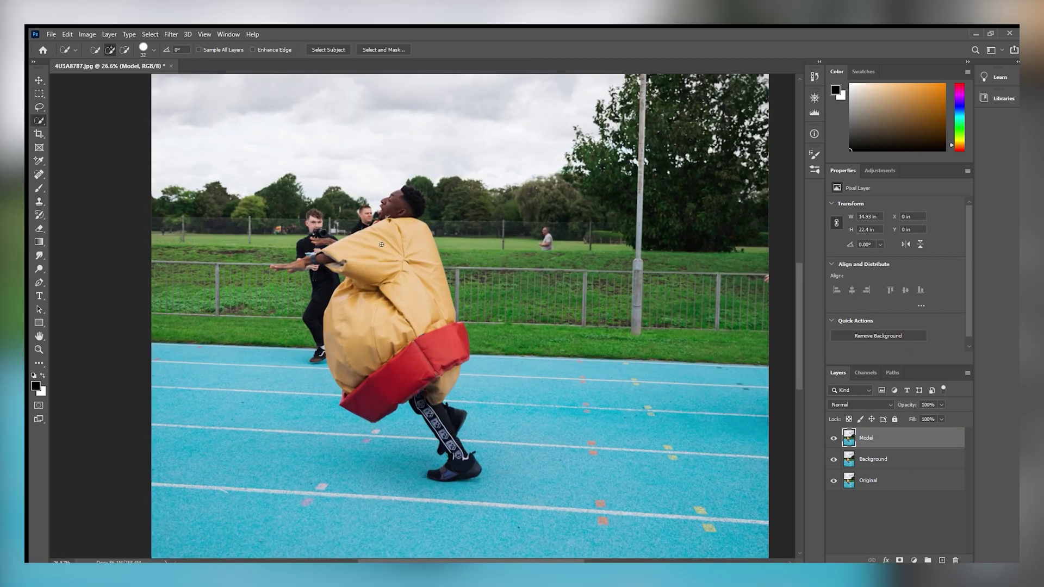
scroll(337, 237, up, 3)
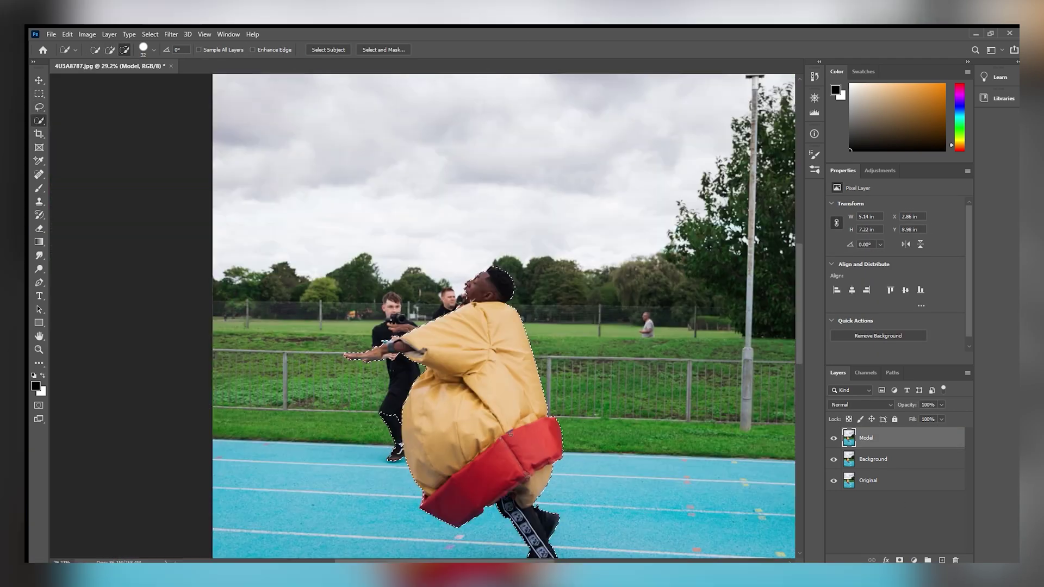
scroll(567, 403, up, 10)
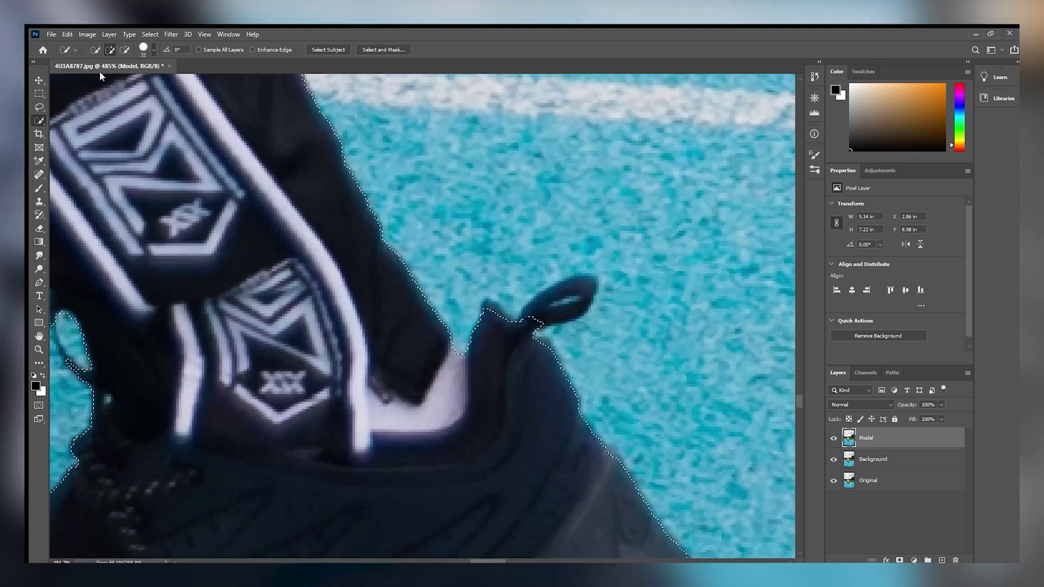
scroll(569, 278, down, 5)
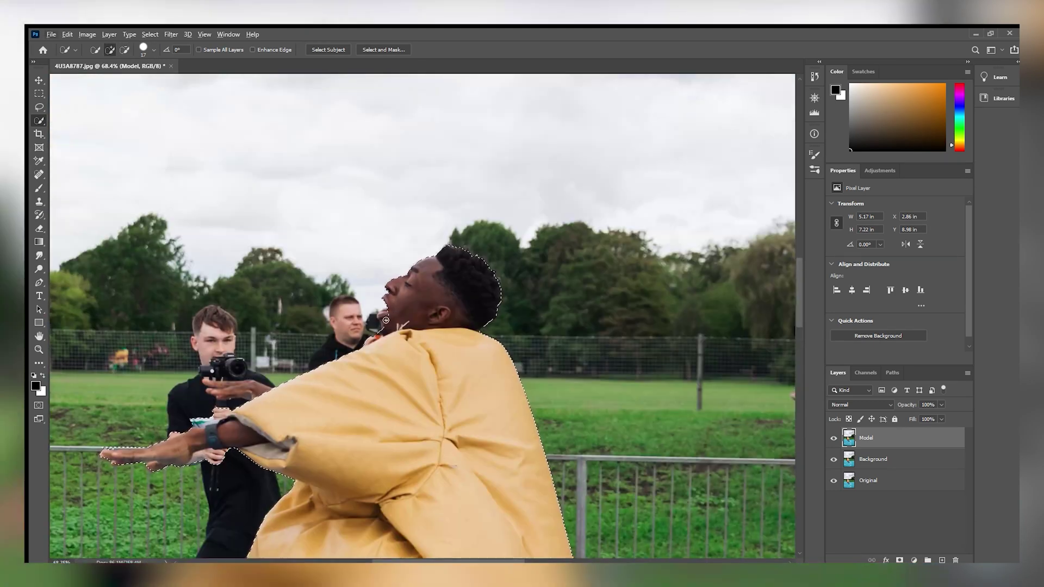
Step: Refine the selection around his outstretched forearm and hand, and mask the Model layer with it
scroll(190, 429, up, 5)
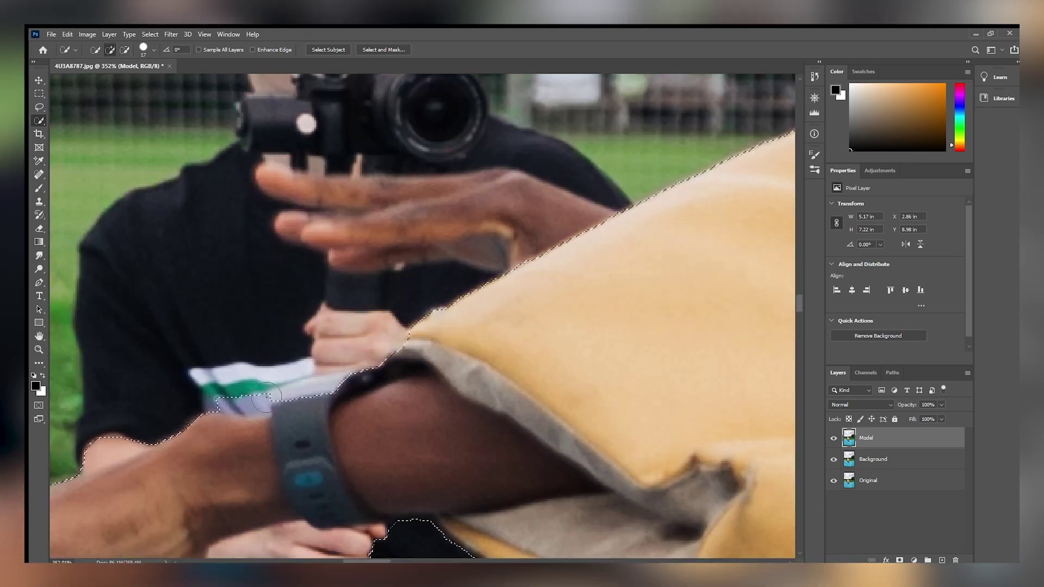
key(alt)
alt+click(136, 441)
mouse_move(283, 448)
mouse_down()
mouse_move(282, 415)
mouse_move(563, 290)
mouse_up()
alt+click(644, 397)
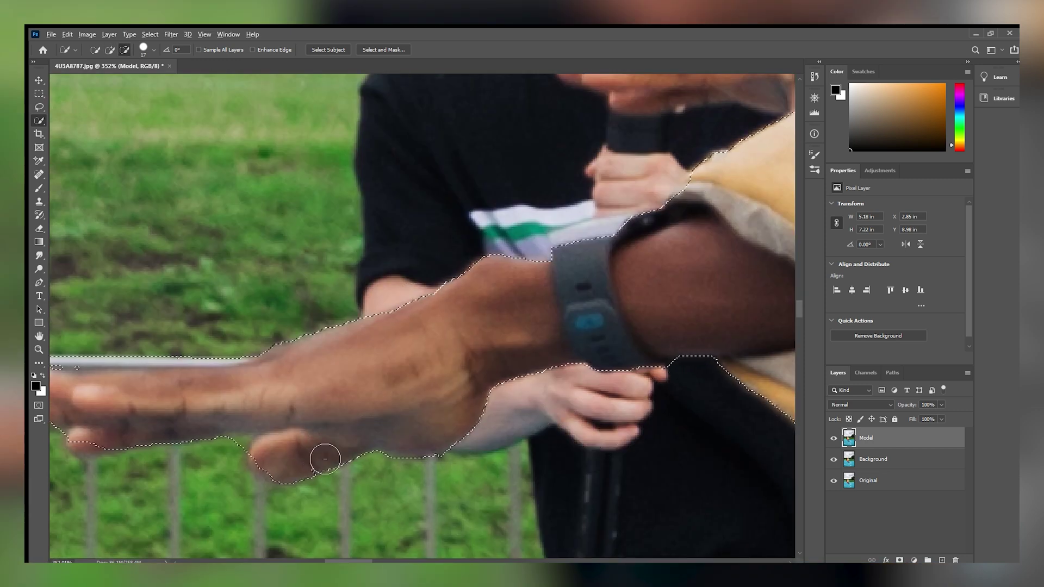
key(alt)
scroll(321, 452, down, 2)
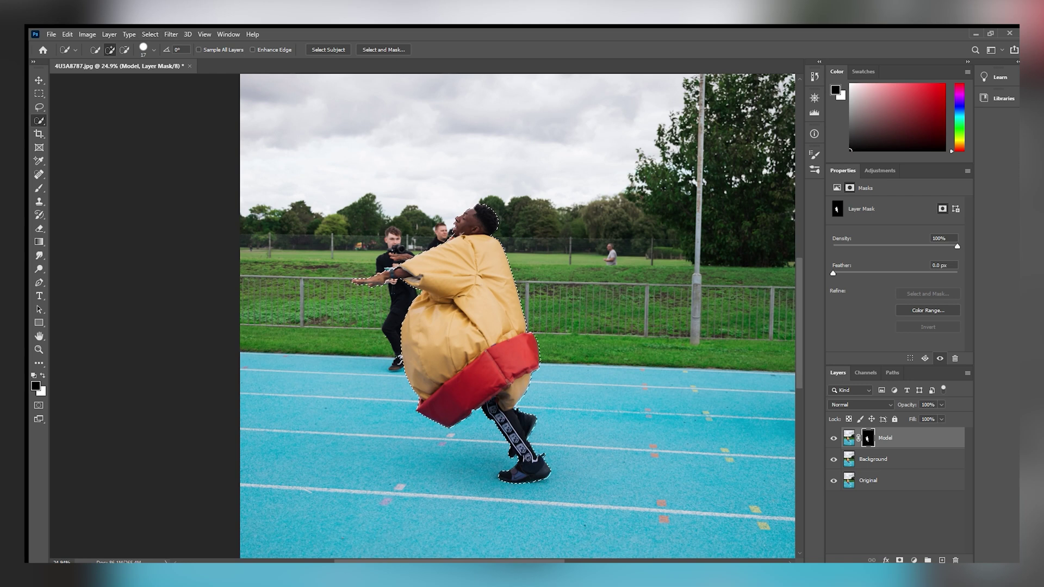
click(895, 456)
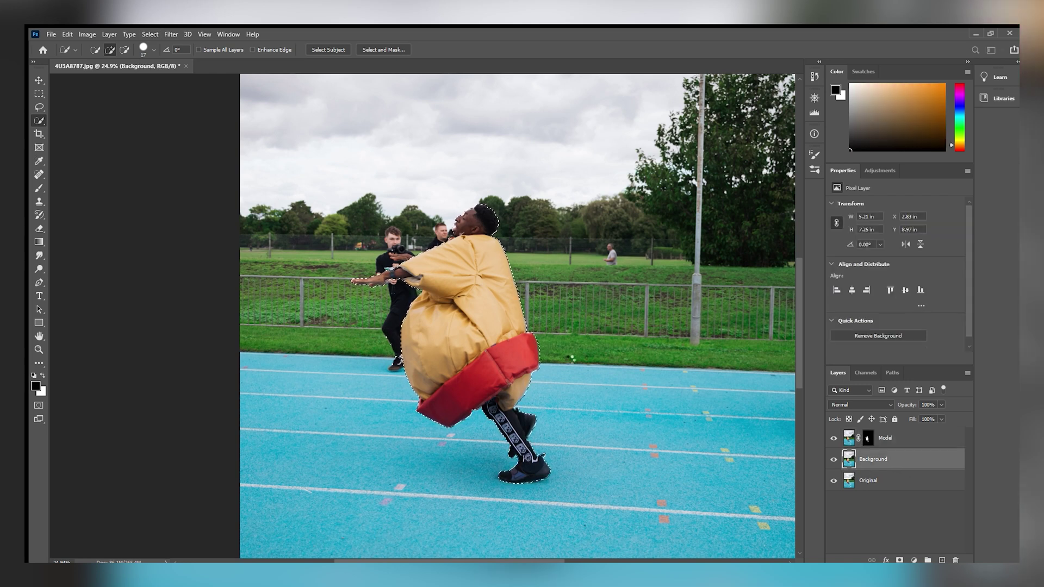
key(i)
key(w)
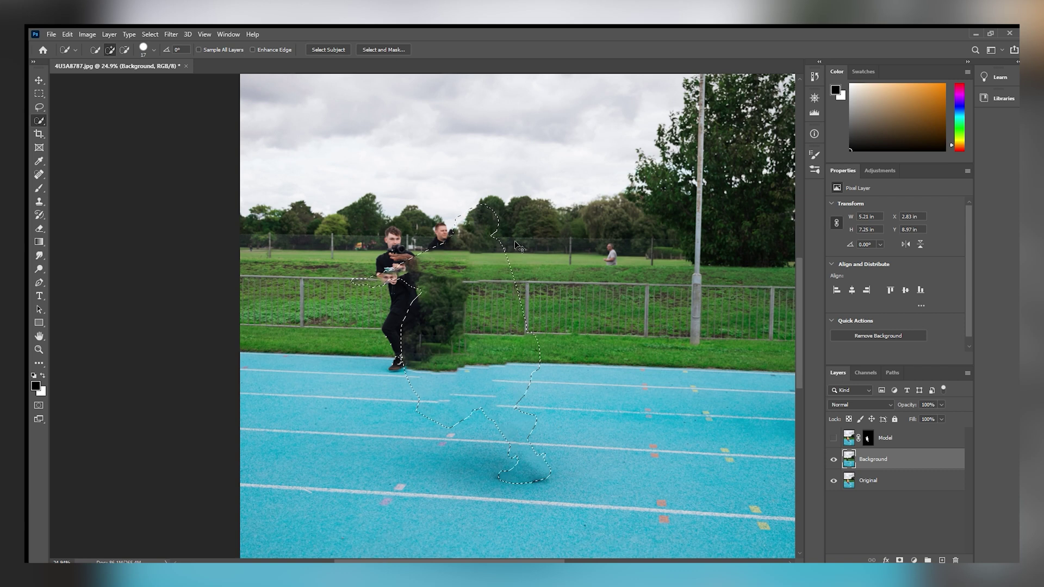
key(ctrl+z)
key(ctrl+z)
key(ctrl+z)
key(ctrl+z)
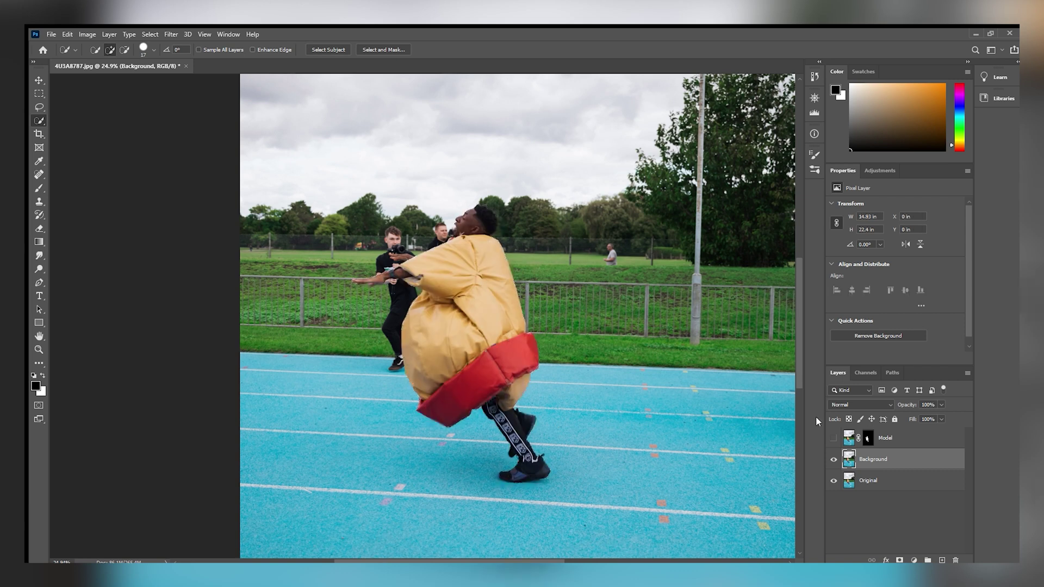
Step: Add the man's second hand to the selection and apply it as a layer mask on the Model layer
scroll(392, 253, up, 12)
mouse_move(576, 297)
mouse_down()
mouse_move(404, 290)
mouse_move(360, 265)
mouse_move(373, 303)
mouse_up()
alt+click(427, 251)
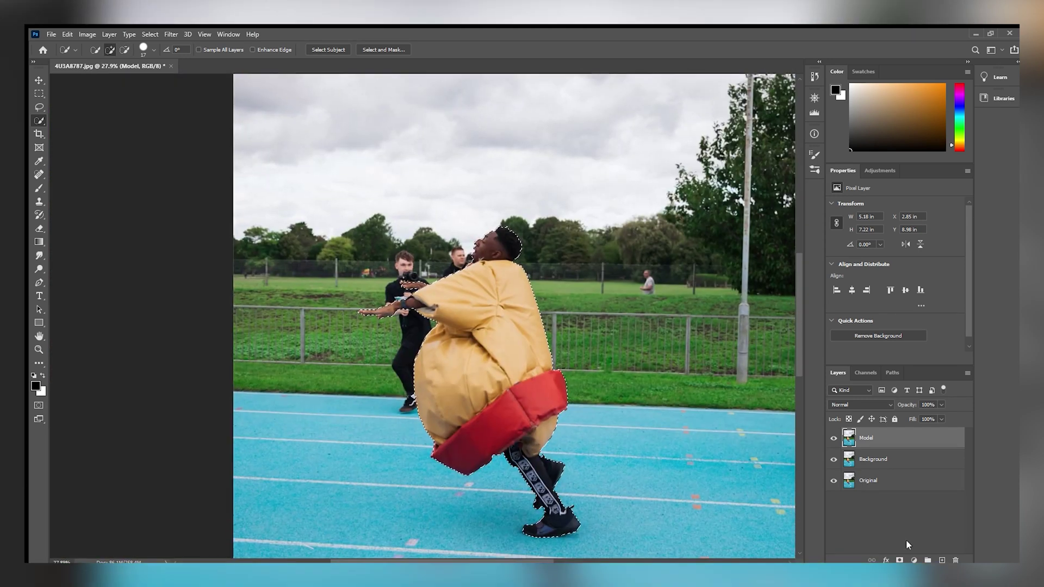
click(900, 560)
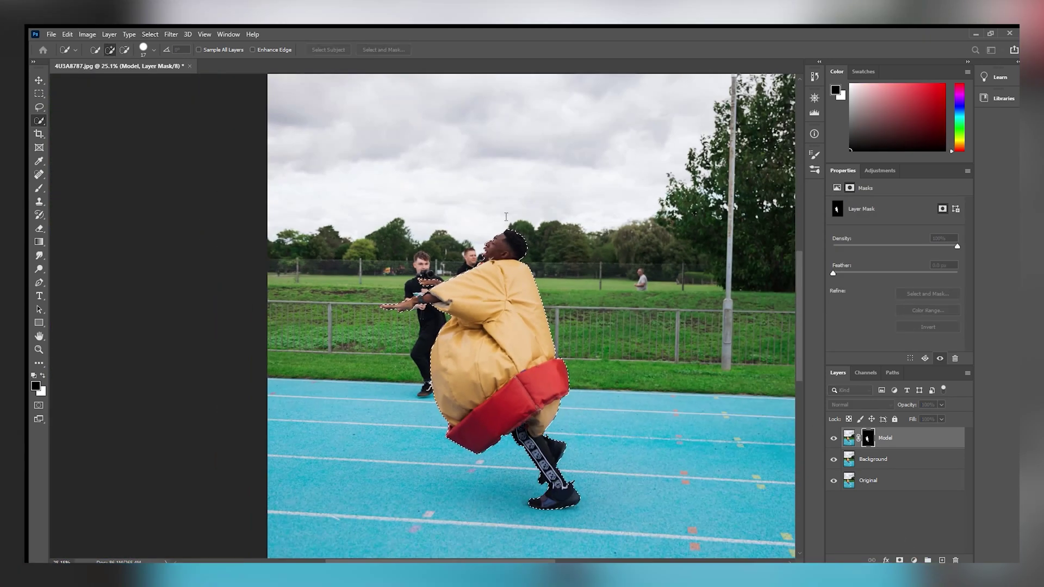
Step: Expand the selection slightly and fill it on the Background layer
key(Return)
click(870, 460)
key(shift+F5)
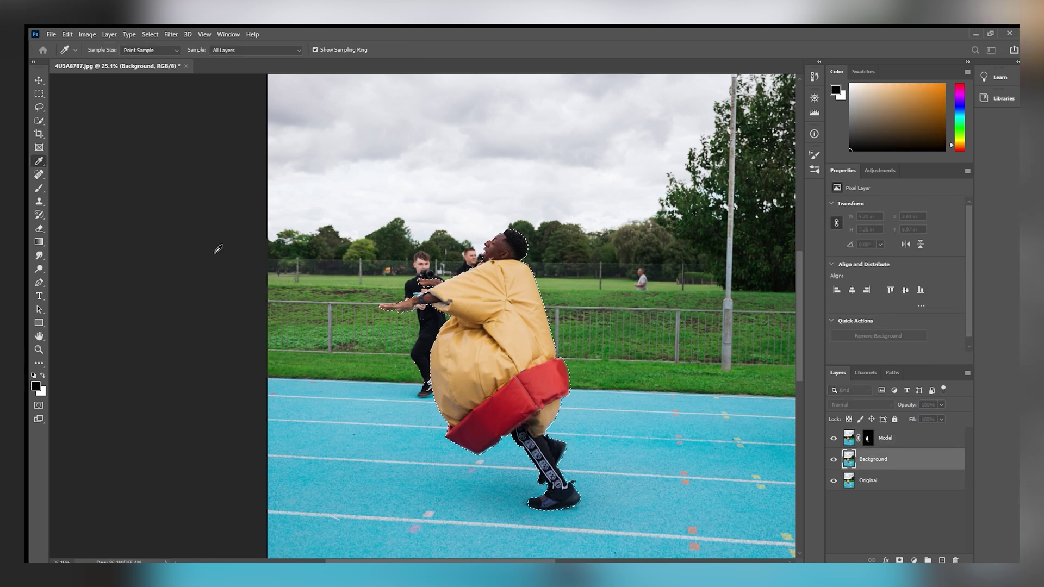
key(w)
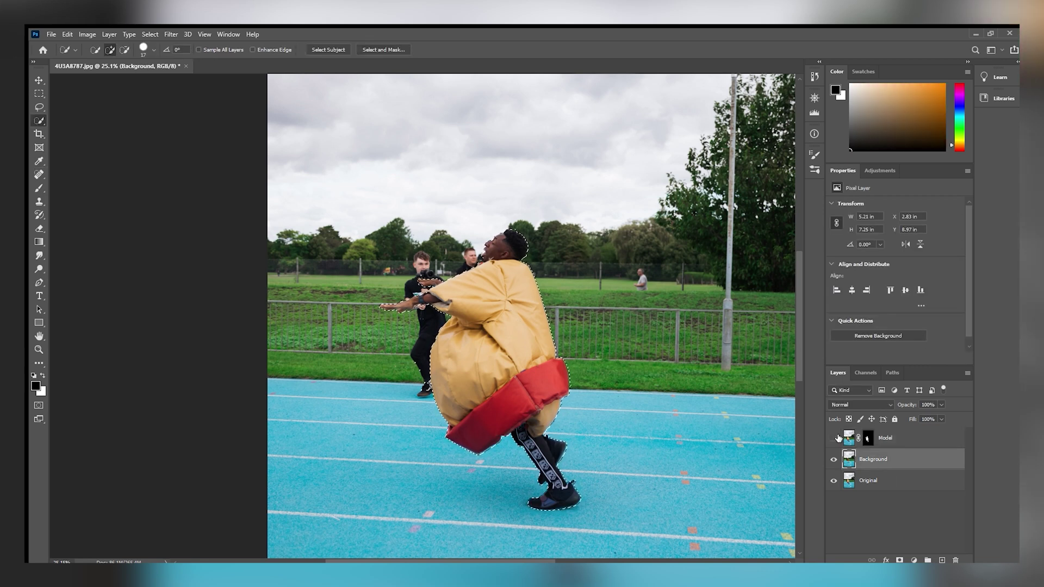
Step: Hide the Model layer, check the filled area on the Background layer and clear the selection
click(838, 437)
scroll(438, 279, up, 5)
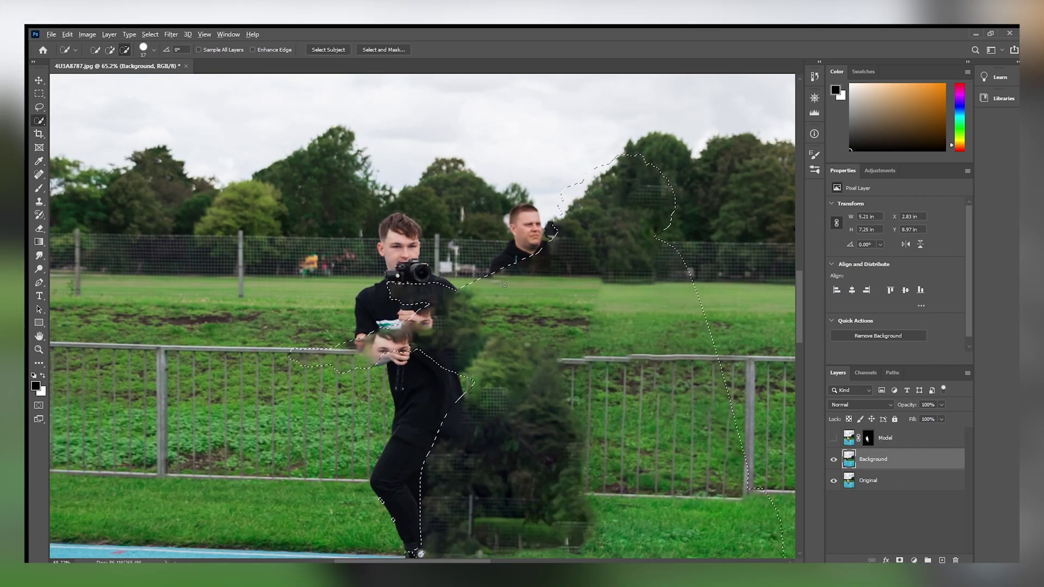
scroll(504, 285, down, 2)
key(ctrl+d)
scroll(501, 456, left, 1)
scroll(440, 186, right, 3)
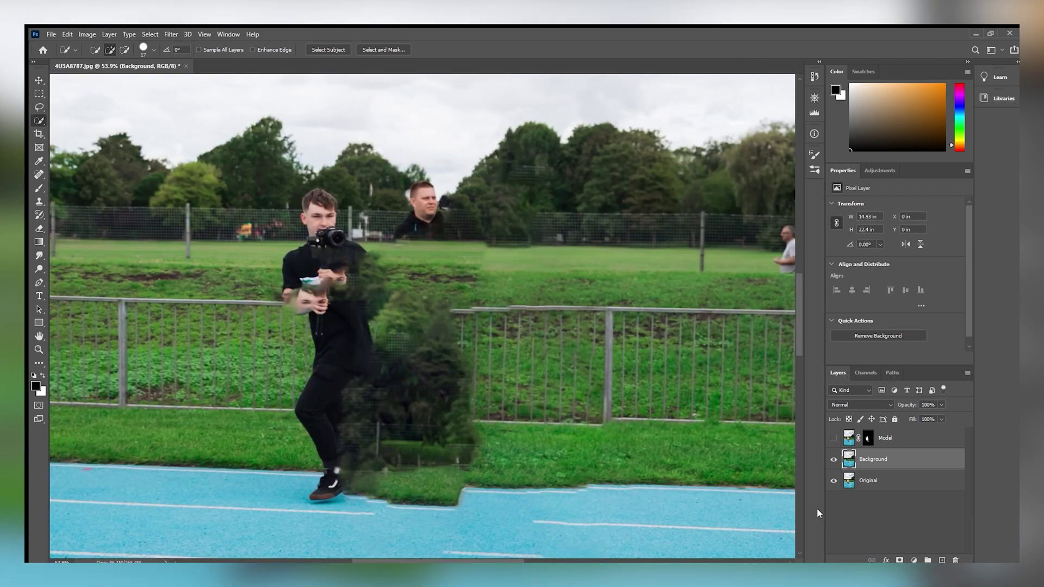
Step: Copy a clean section of railing and grass from the Background layer to a new layer and move it over the cameraman's body
key(m)
scroll(626, 288, right, 2)
drag(216, 309, 425, 468)
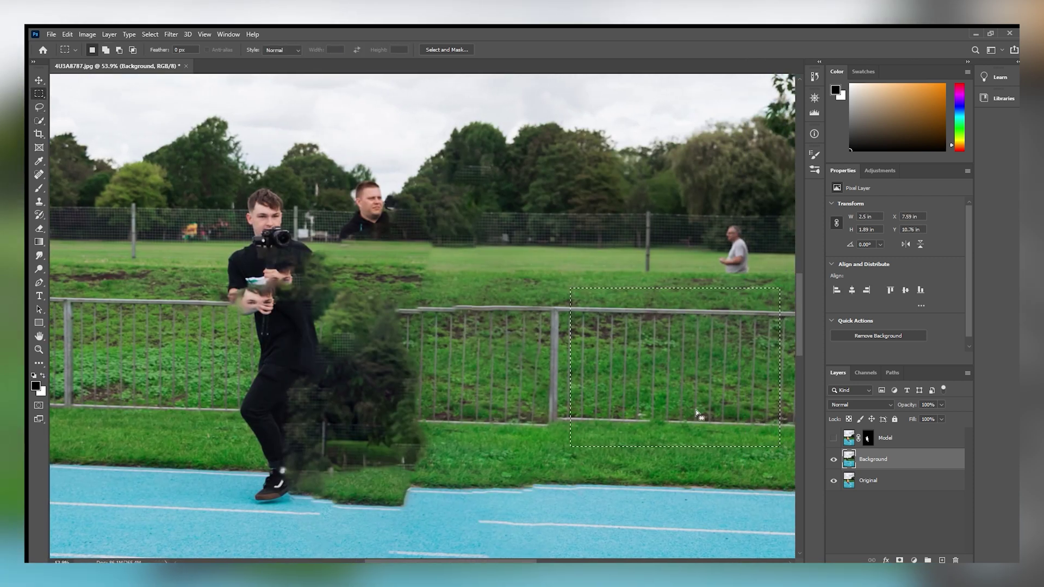
key(ctrl+j)
key(ctrl+t)
drag(347, 379, 353, 351)
drag(458, 560, 442, 560)
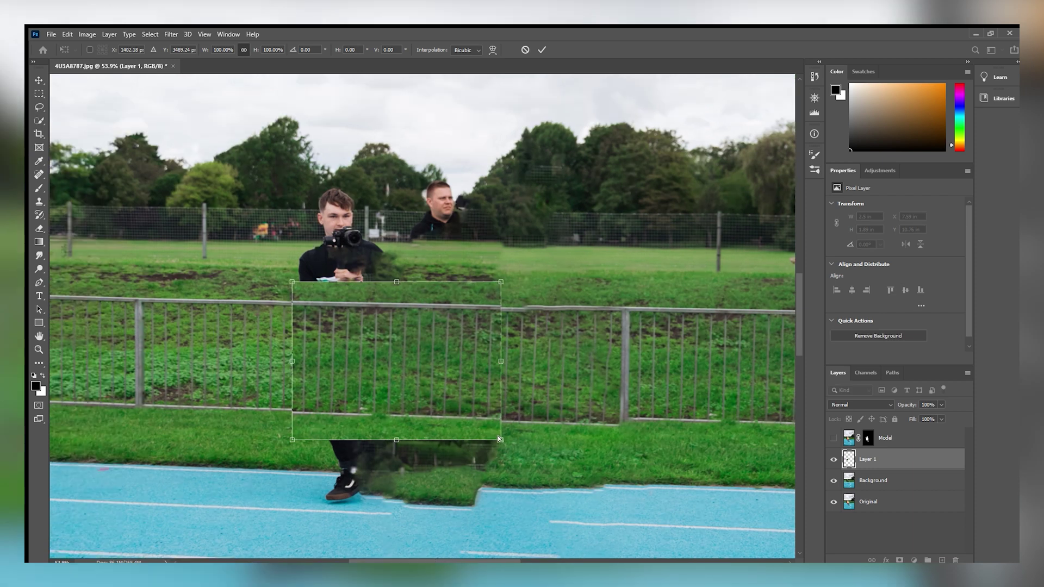
Step: Distort the railing patch's corners to line up with the surrounding railing and soften its edges with the Eraser
ctrl+drag(501, 282, 503, 283)
ctrl+drag(497, 435, 501, 437)
ctrl+drag(292, 282, 280, 283)
ctrl+drag(292, 440, 285, 435)
ctrl+drag(280, 282, 288, 284)
key(Return)
key(e)
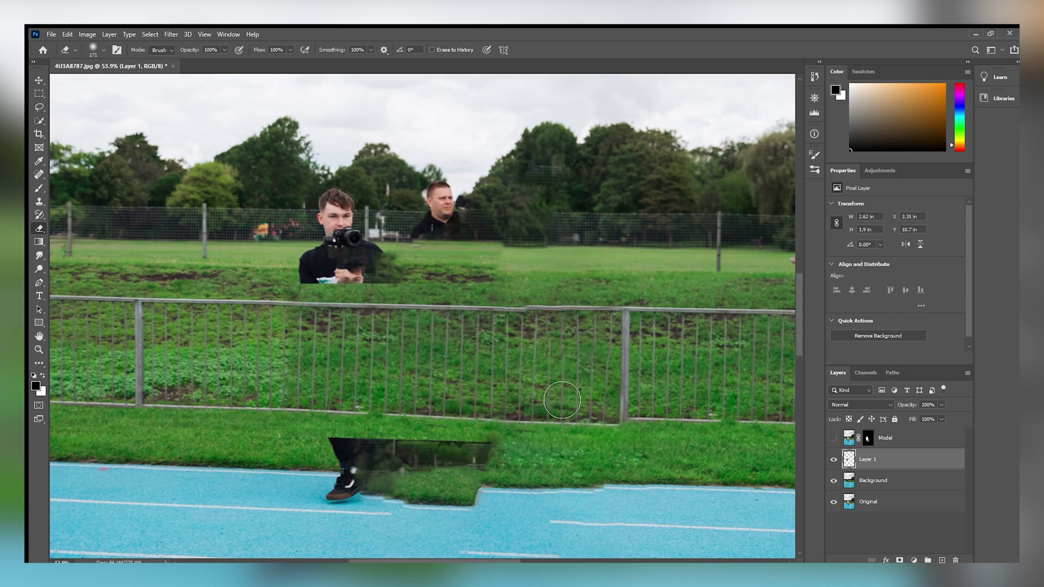
Step: Copy a narrower railing section from the Background layer to a new layer and move it over the uneven joint beside the first patch
drag(651, 289, 712, 444)
key(m)
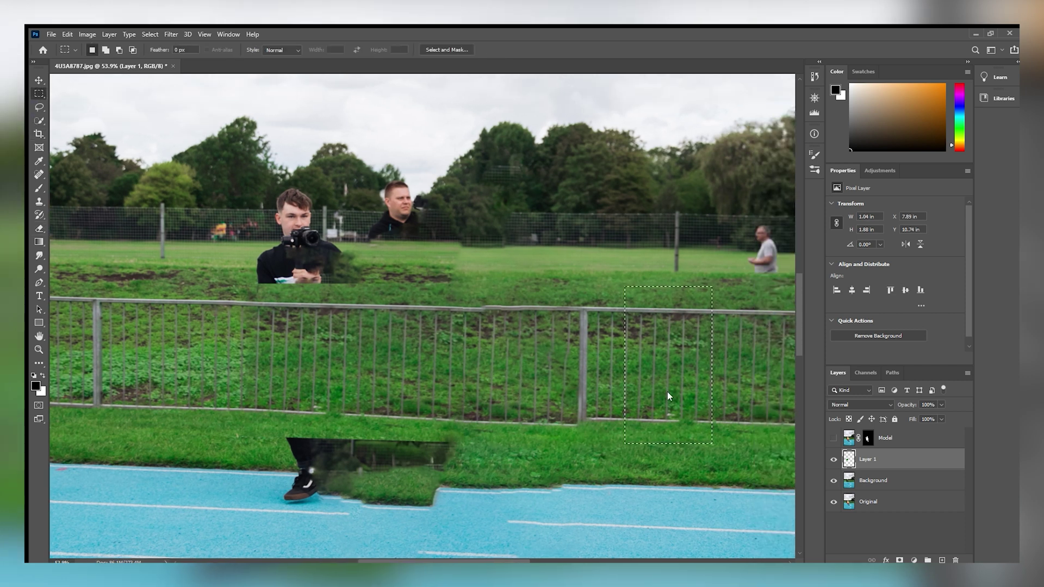
click(871, 480)
click(860, 456)
key(ctrl+v)
key(ctrl+t)
drag(668, 365, 484, 362)
Step: Distort the narrow railing patch's corners to match the rails on both sides and blend its edges with the Eraser
ctrl+drag(527, 283, 533, 281)
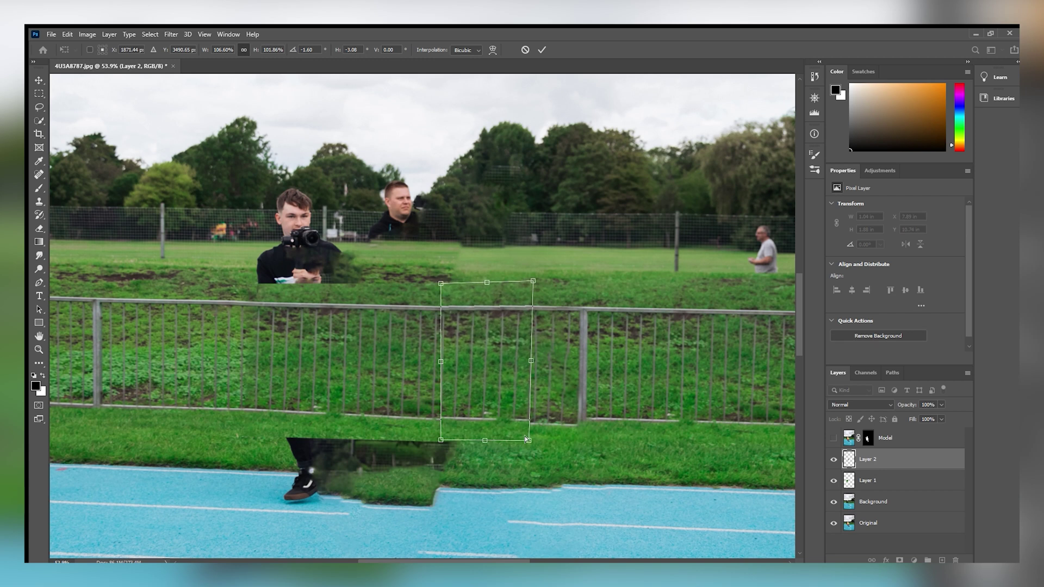
ctrl+drag(529, 441, 536, 445)
drag(440, 283, 455, 290)
key(Return)
key(e)
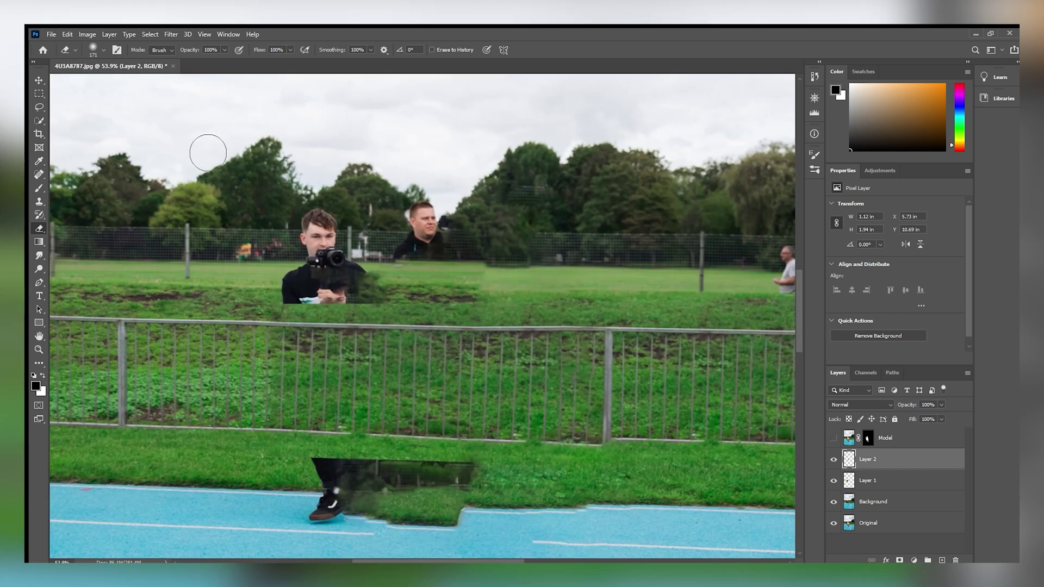
Step: Copy a section of trees, mesh fence and grass from Background to a new layer below Model and move it over the cameraman's head
key(m)
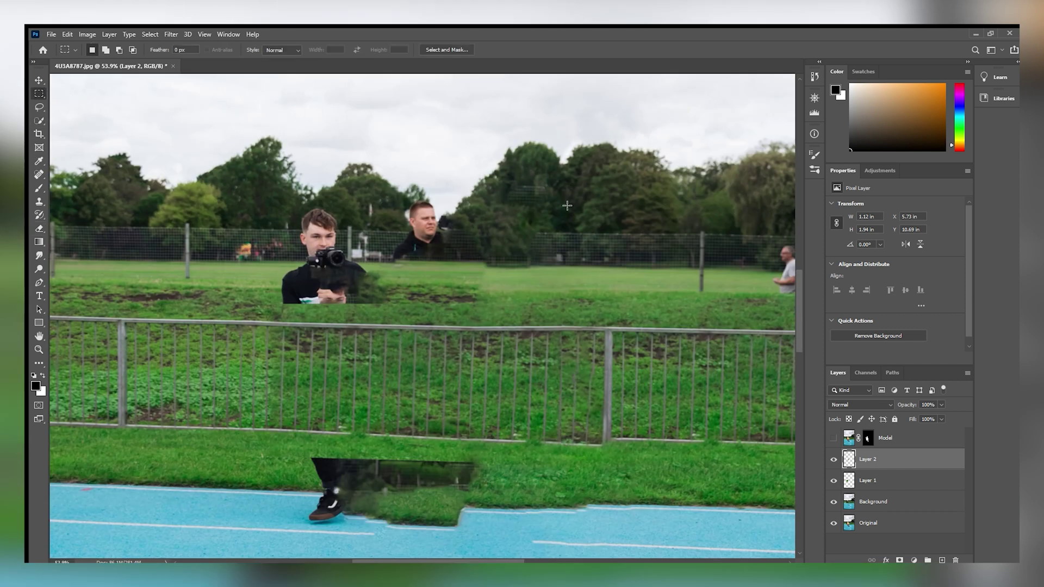
click(873, 502)
key(ctrl+j)
drag(870, 501, 867, 457)
key(ctrl+t)
drag(618, 243, 347, 241)
Step: Distort the tree and fence patch's corners so it lines up with the surrounding mesh fence and grass
drag(281, 322, 273, 317)
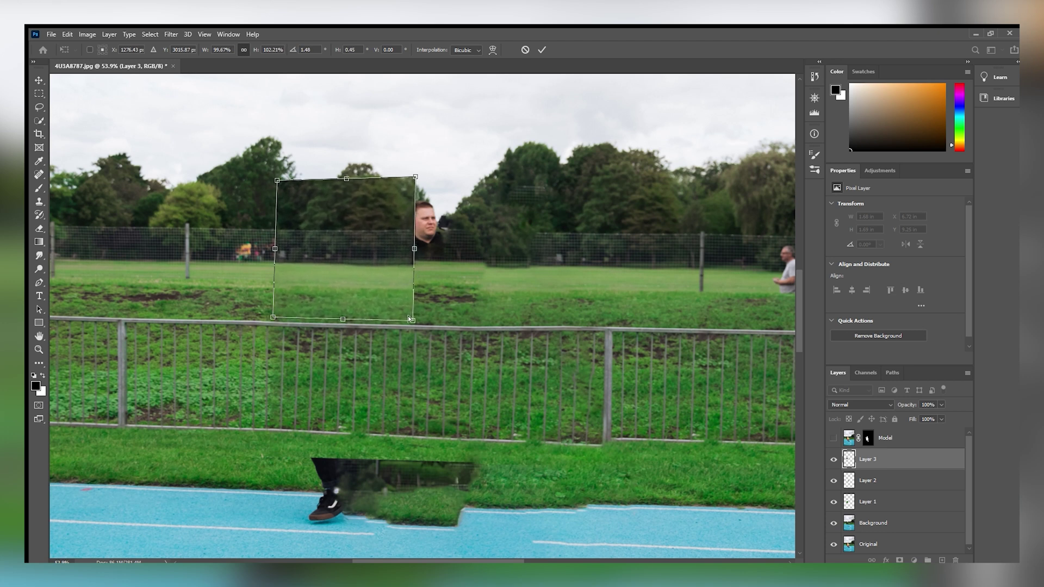
key(Return)
key(ctrl+t)
mouse_move(278, 180)
mouse_down()
mouse_move(438, 247)
mouse_move(433, 304)
mouse_up()
key(Return)
Step: Erase the hard edges of the tree and fence patch and nudge it slightly sideways into alignment
key(e)
click(277, 299)
key(ctrl+t)
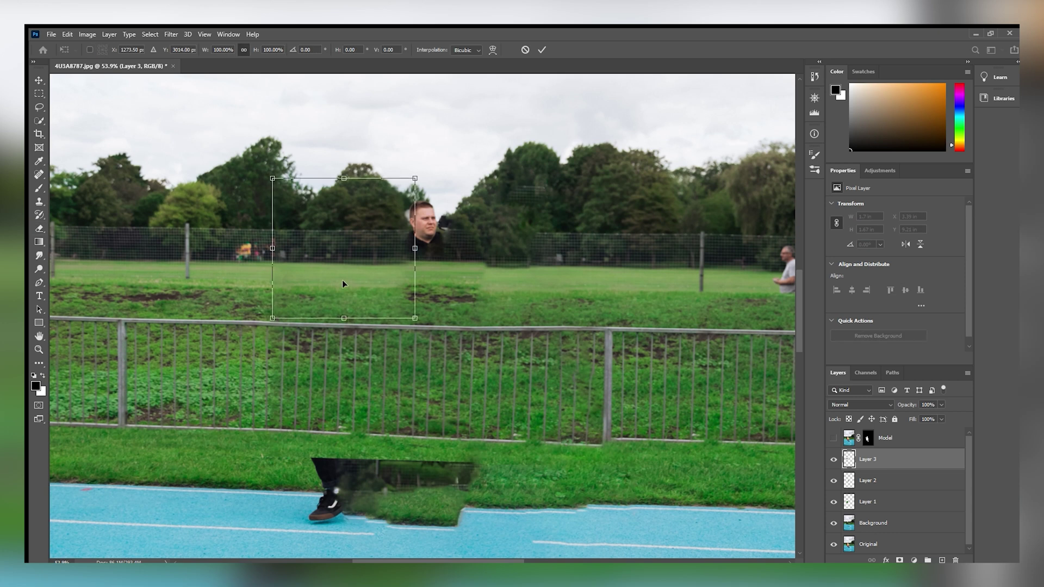
drag(345, 284, 333, 284)
key(Return)
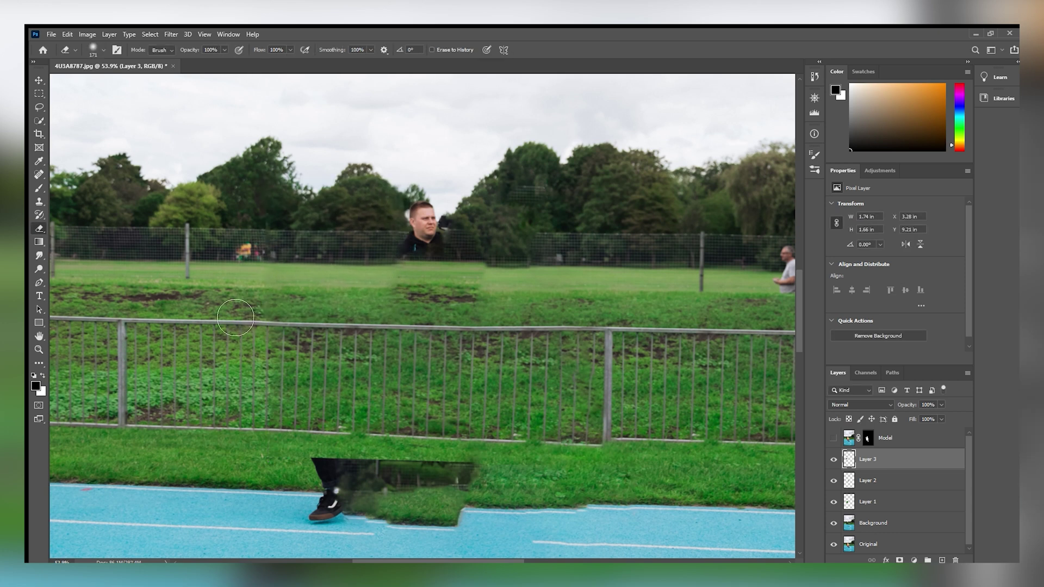
Step: Copy a mesh fence and grass section from Background to a new layer below Model and move it over the second man's body
key(m)
click(869, 527)
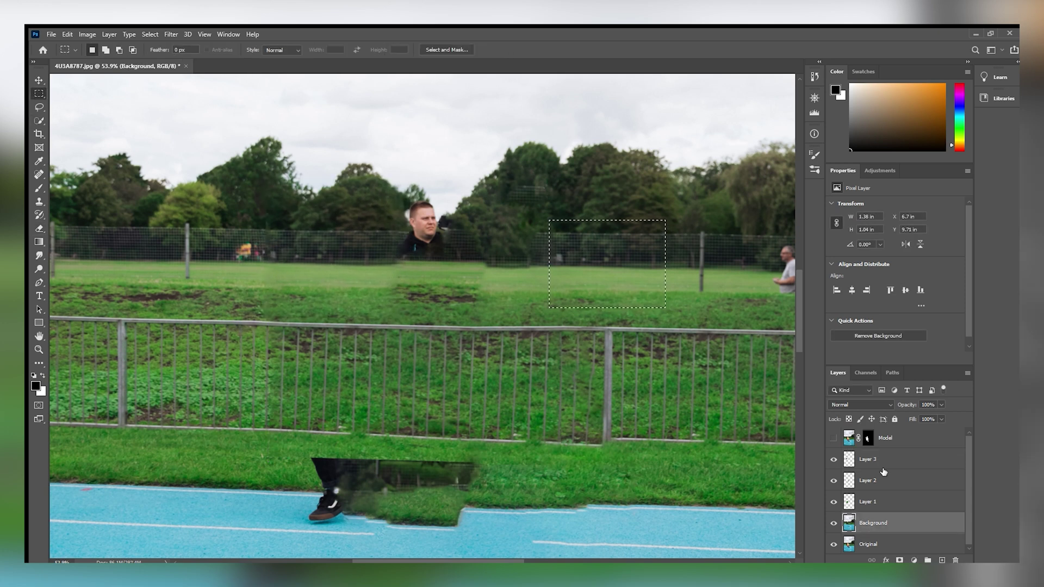
key(ctrl+j)
drag(884, 523, 884, 454)
key(ctrl+t)
drag(607, 264, 409, 259)
Step: Distort the corners of the mesh fence patch to match the fence line and grass around the second man
drag(469, 214, 481, 215)
drag(481, 306, 489, 311)
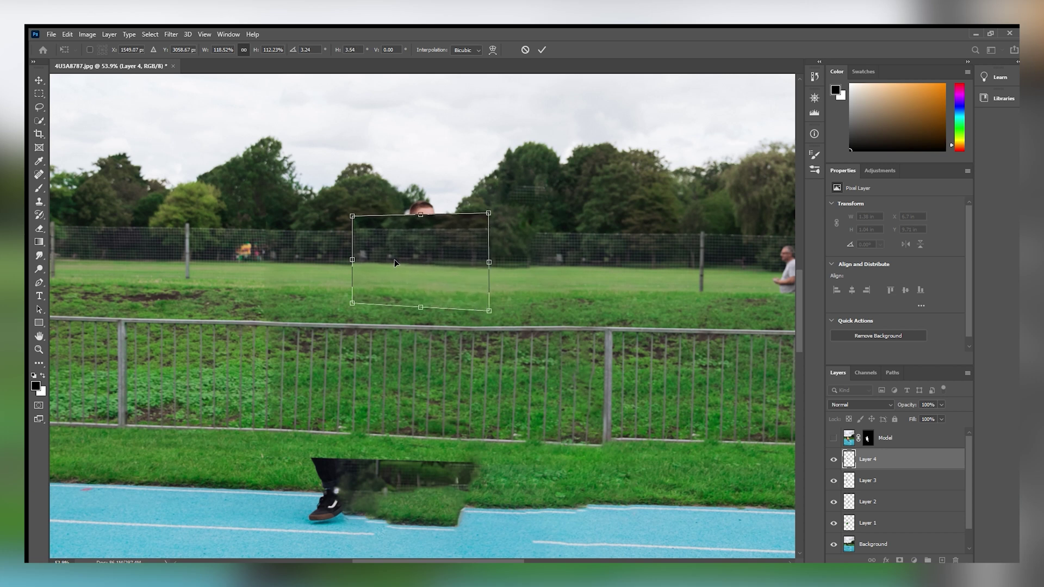
drag(352, 216, 350, 215)
drag(352, 303, 348, 304)
drag(488, 213, 490, 214)
key(Return)
Step: Fine-tune the size of the mesh fence patch and erase its hard edge across the second man's face
key(ctrl+t)
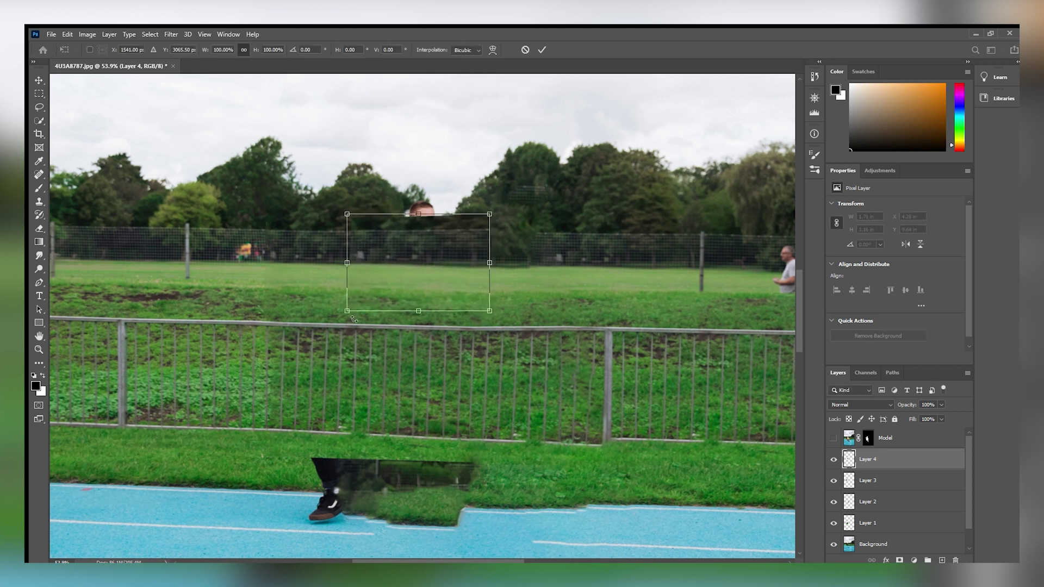
drag(347, 311, 351, 311)
key(Return)
click(38, 228)
drag(403, 211, 471, 216)
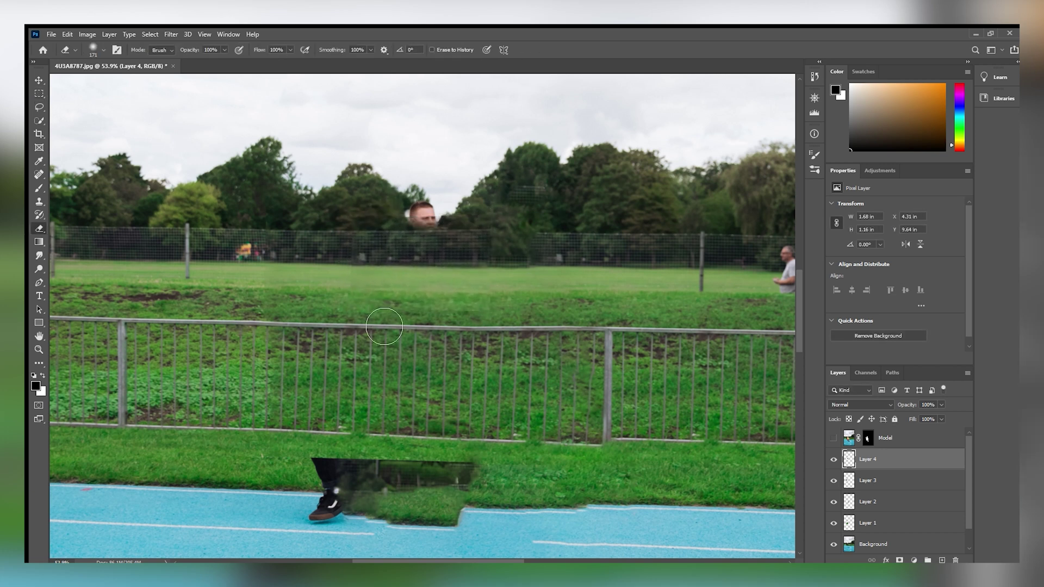
Step: Remove the second man's head on the Background layer by cloning nearby trees and sky over it with the Clone Stamp
click(873, 543)
click(38, 201)
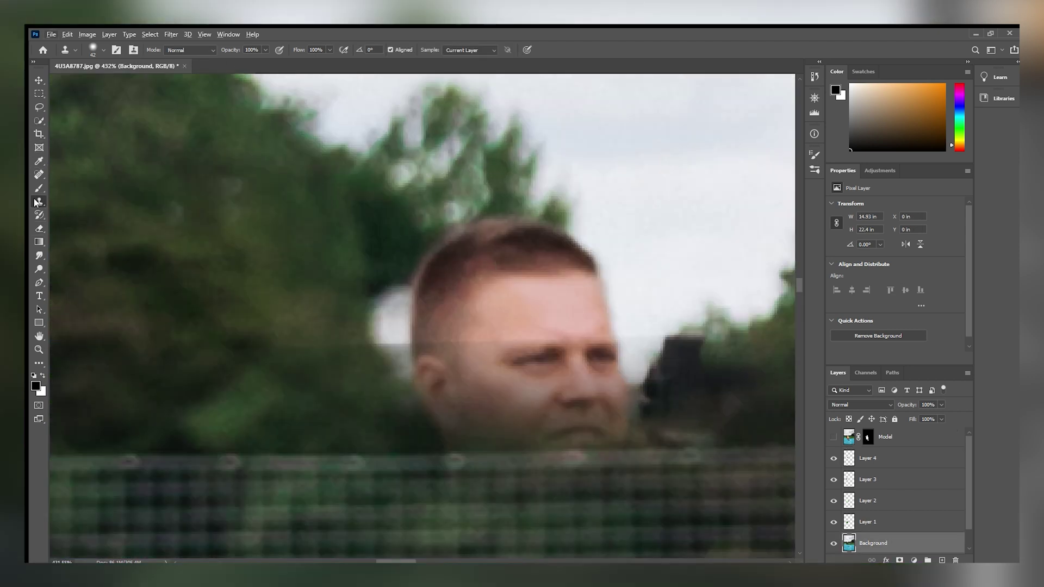
mouse_move(478, 256)
mouse_down()
mouse_move(466, 333)
mouse_move(595, 261)
mouse_move(561, 311)
mouse_move(468, 354)
mouse_up()
alt+click(420, 301)
drag(548, 323, 618, 346)
alt+click(403, 259)
mouse_move(438, 380)
mouse_down()
mouse_move(594, 411)
mouse_move(620, 402)
mouse_move(559, 435)
mouse_up()
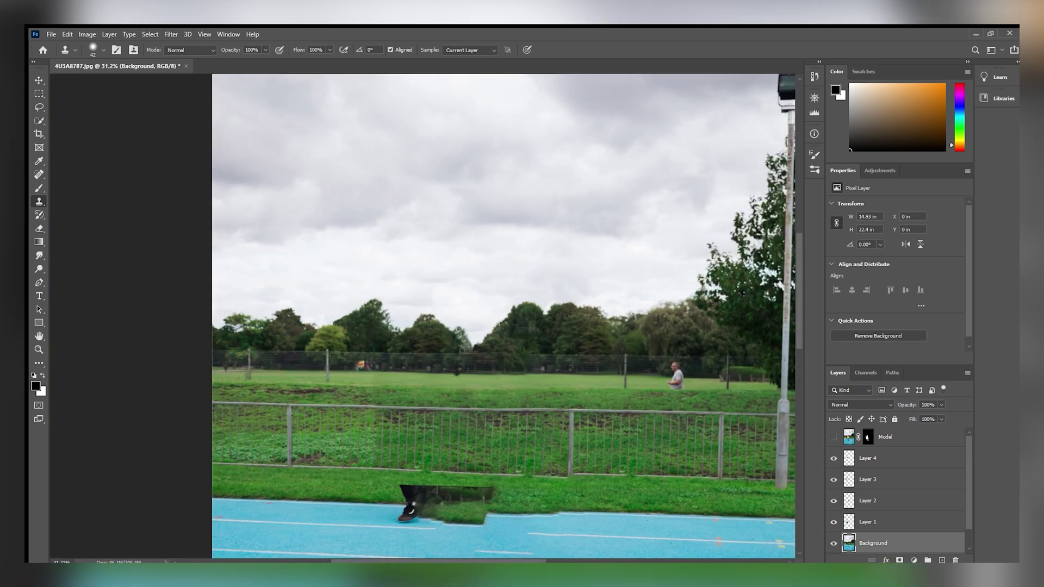
Step: Clone foliage over the stray mesh pattern in the large trees on the Background layer
scroll(401, 413, up, 5)
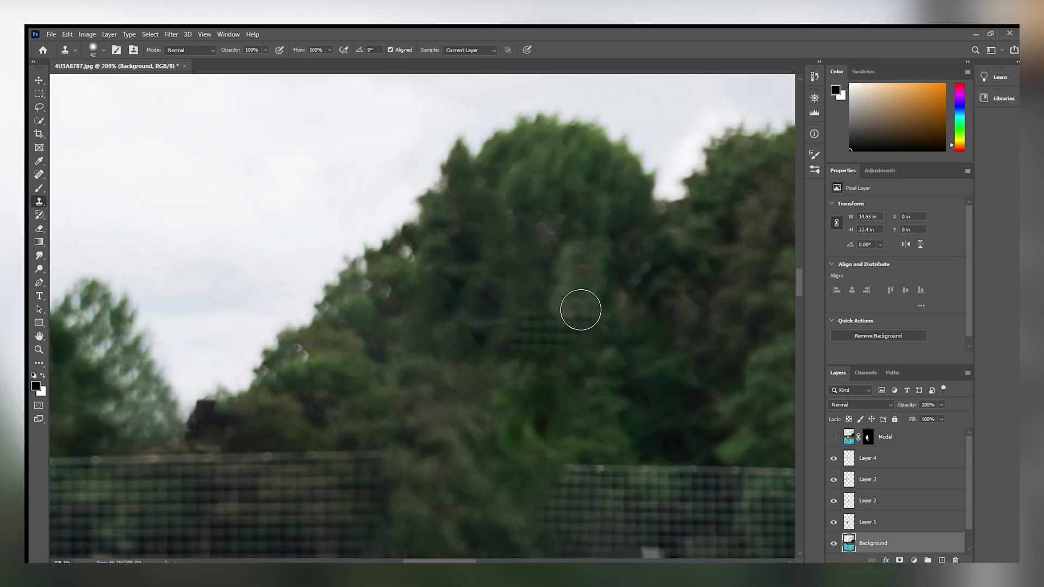
drag(581, 310, 577, 334)
scroll(615, 432, up, 5)
Step: Copy a clean mesh fence section to a new layer below Model and move it over the gap in the fence beneath the trees
key(m)
drag(606, 312, 766, 460)
key(ctrl+j)
drag(888, 546, 888, 452)
key(ctrl+t)
drag(731, 324, 588, 311)
Step: Distort the new fence patch's corners to follow the fence line and blend its edges with the Eraser
drag(425, 302, 427, 303)
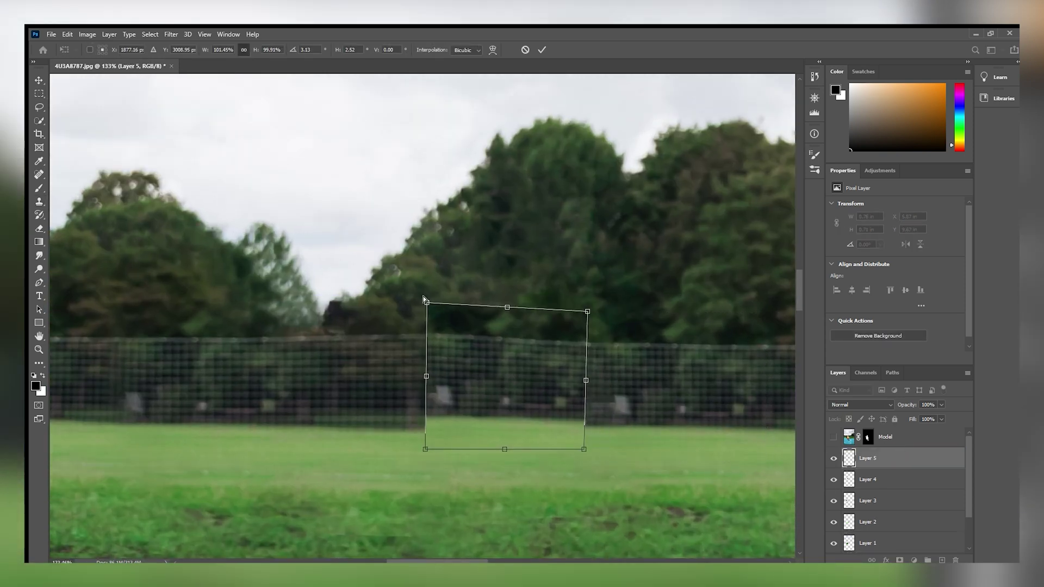
drag(424, 449, 420, 467)
drag(585, 450, 588, 460)
key(Return)
click(39, 228)
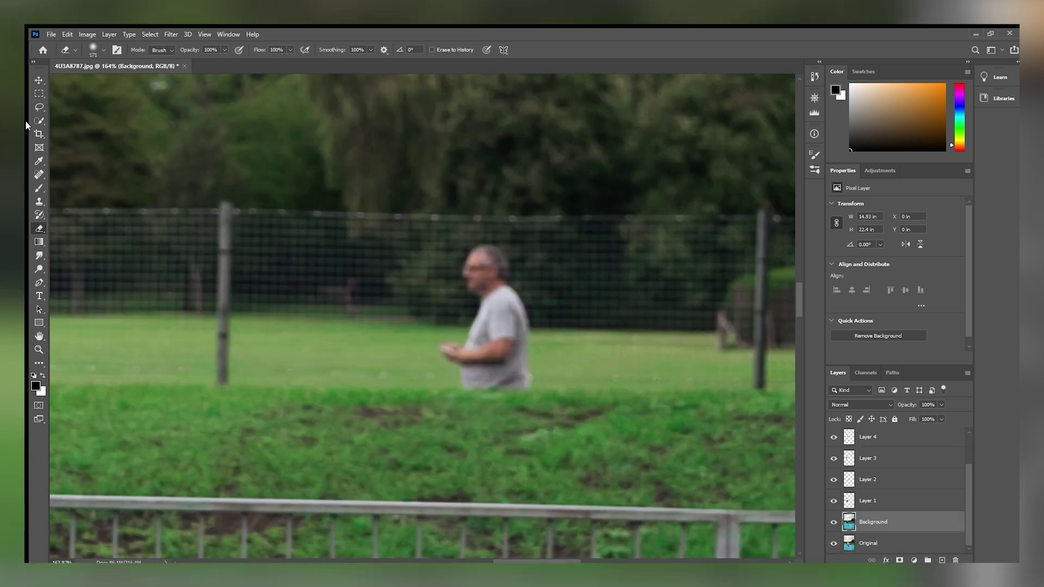
Step: Remove the man in the grey T-shirt from the Background layer with the Clone Stamp
click(39, 202)
mouse_move(479, 256)
mouse_down()
mouse_move(518, 265)
mouse_move(480, 285)
mouse_move(524, 306)
mouse_move(412, 340)
mouse_move(534, 344)
mouse_move(524, 380)
mouse_move(461, 361)
mouse_move(494, 374)
mouse_up()
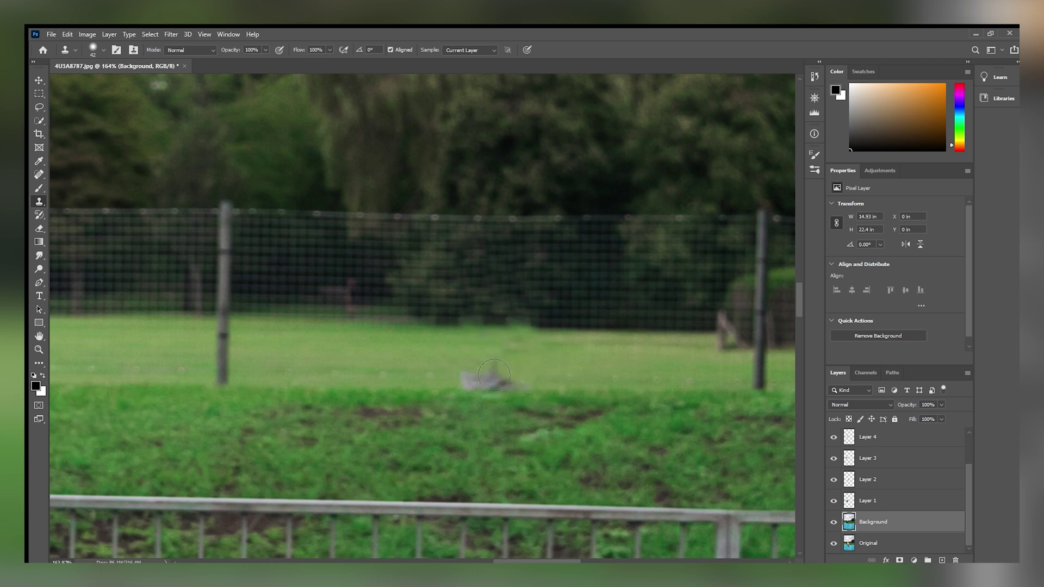
scroll(373, 307, down, 10)
Step: Copy a strip of grass verge and blue track edge to a new layer below Model and fit it over the cameraman's leftover leg
scroll(489, 383, up, 8)
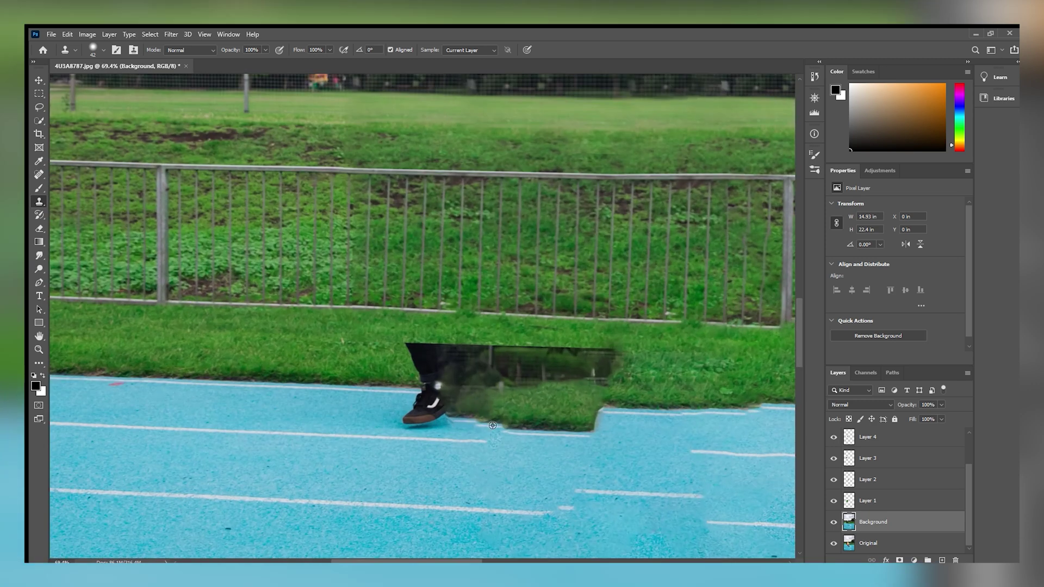
scroll(201, 352, down, 3)
key(m)
drag(168, 336, 248, 390)
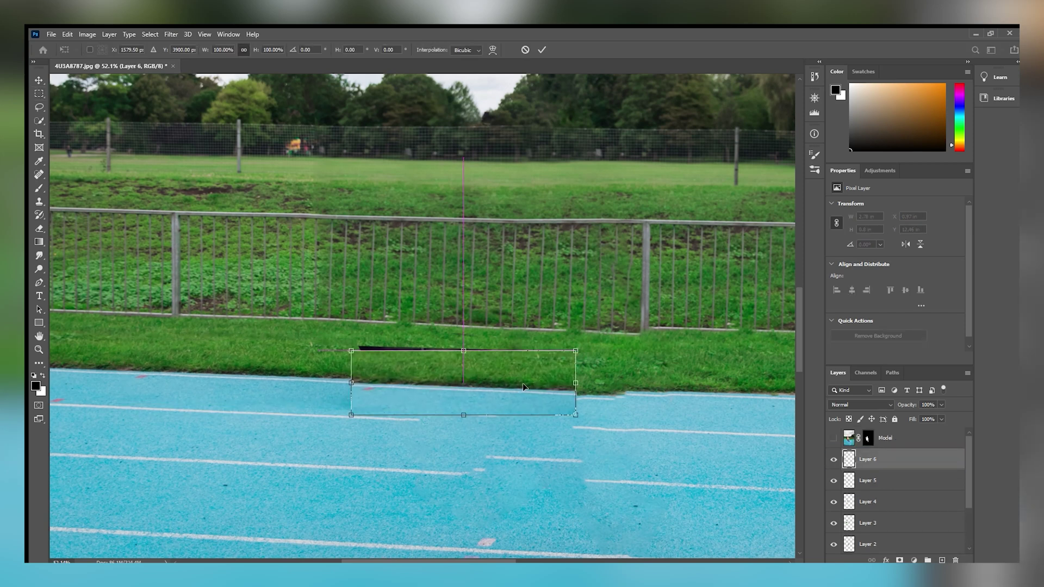
drag(578, 380, 578, 379)
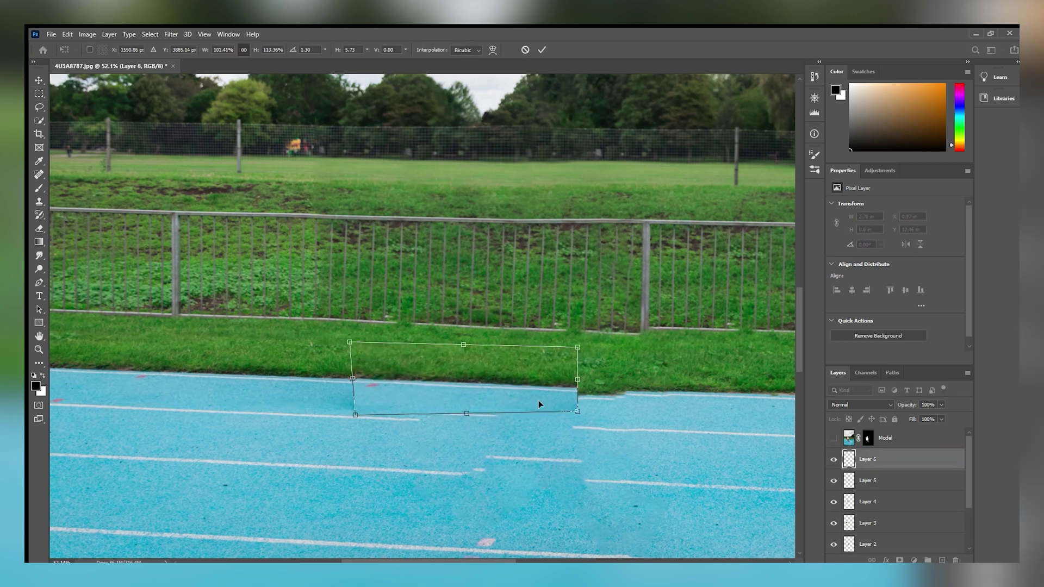
Step: Adjust the verge patch's lower corner to match the track edge and erase its hard edges
drag(355, 415, 324, 383)
key(Return)
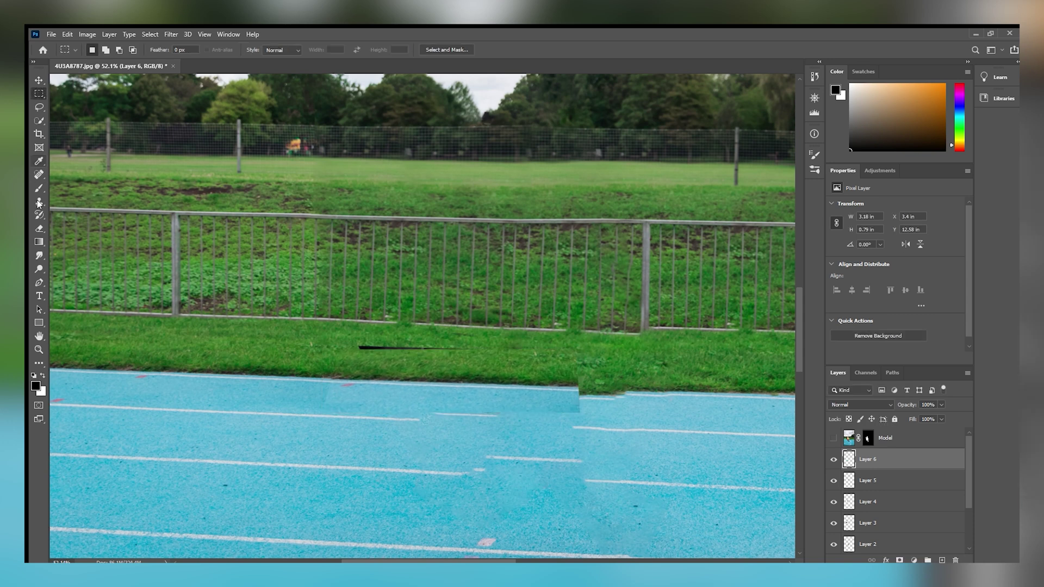
key(e)
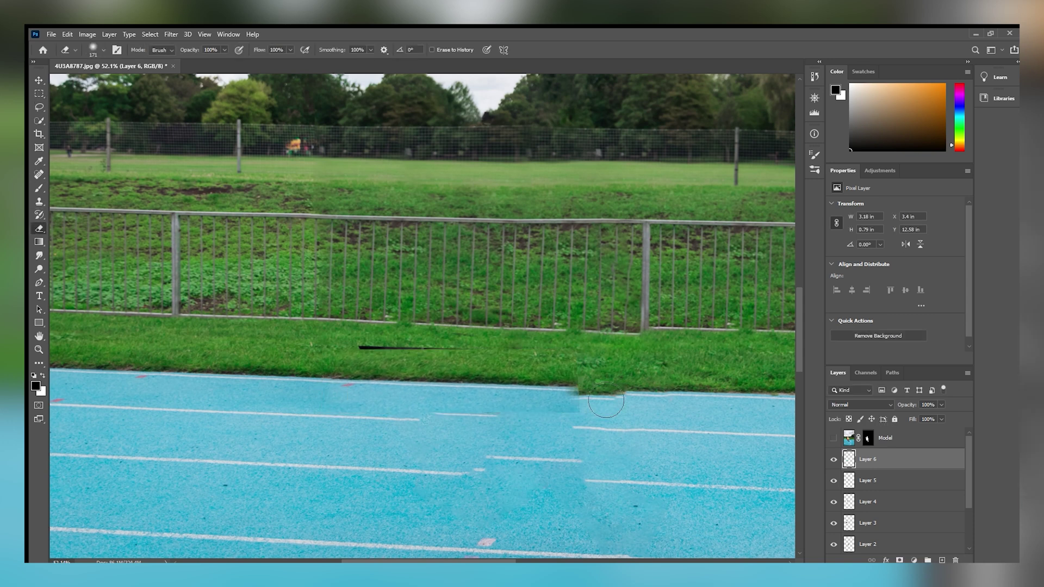
Step: Copy a smaller section of the verge and track edge from Background to a new layer directly below Model
click(38, 93)
drag(223, 353, 281, 384)
scroll(892, 490, down, 3)
click(887, 522)
key(ctrl+j)
drag(886, 522, 889, 450)
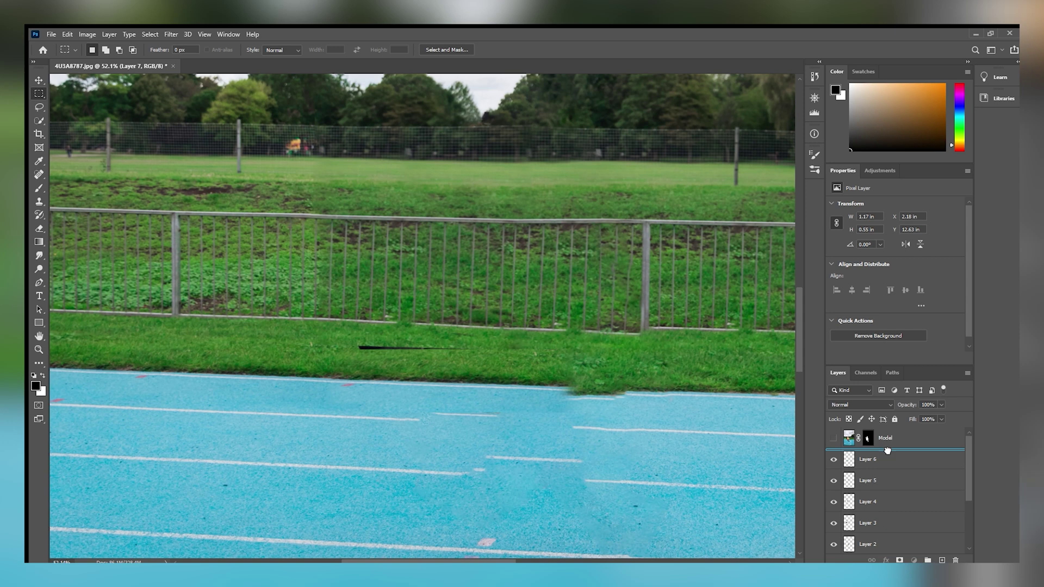
Step: Move and stretch the smaller verge patch over the jagged part of the track edge and blend it with the Eraser
key(ctrl+t)
drag(272, 375, 562, 364)
drag(652, 368, 668, 363)
key(Return)
key(ctrl+t)
key(Return)
key(e)
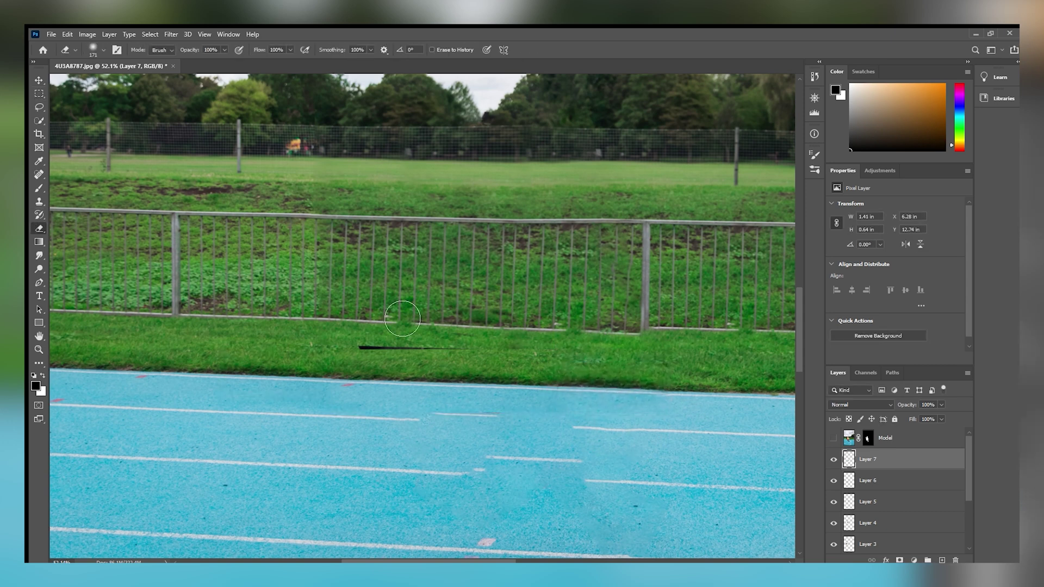
Step: Copy a rectangle of clean grass in front of the railing from Background to a new layer directly below Model
scroll(418, 295, up, 4)
click(39, 93)
scroll(890, 517, down, 3)
click(886, 521)
drag(136, 335, 299, 388)
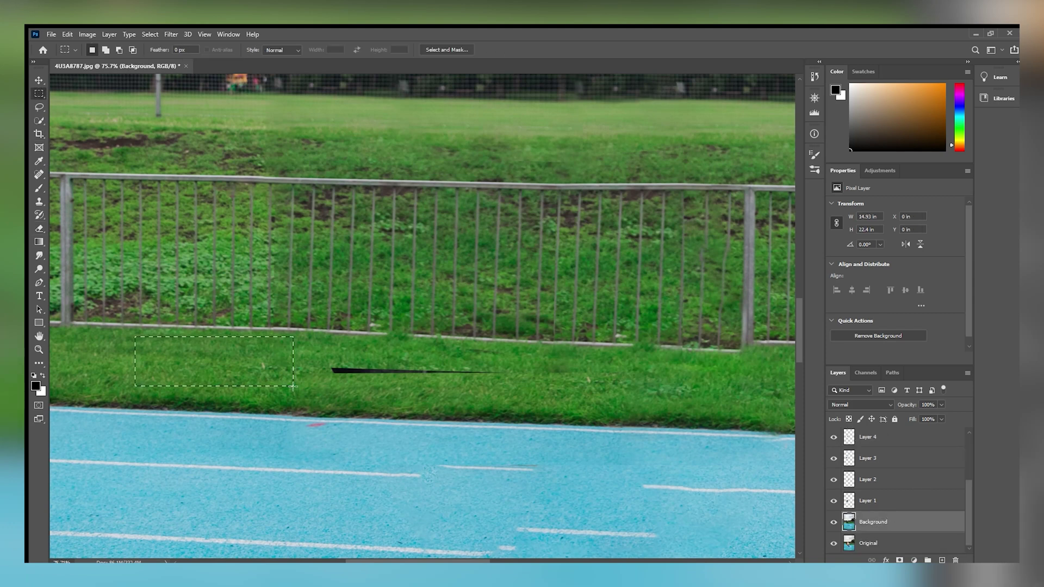
key(ctrl+j)
drag(886, 522, 888, 450)
Step: Move and widen the grass patch to cover the dark sliver in the verge, and blend its edges with the Eraser
key(ctrl+t)
drag(229, 366, 412, 372)
drag(483, 373, 530, 373)
key(Return)
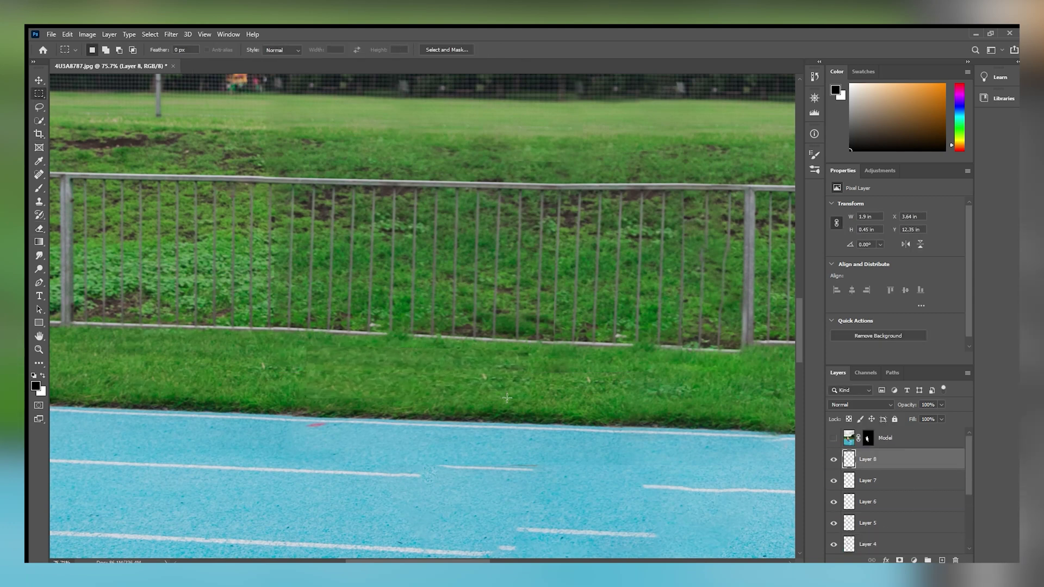
key(e)
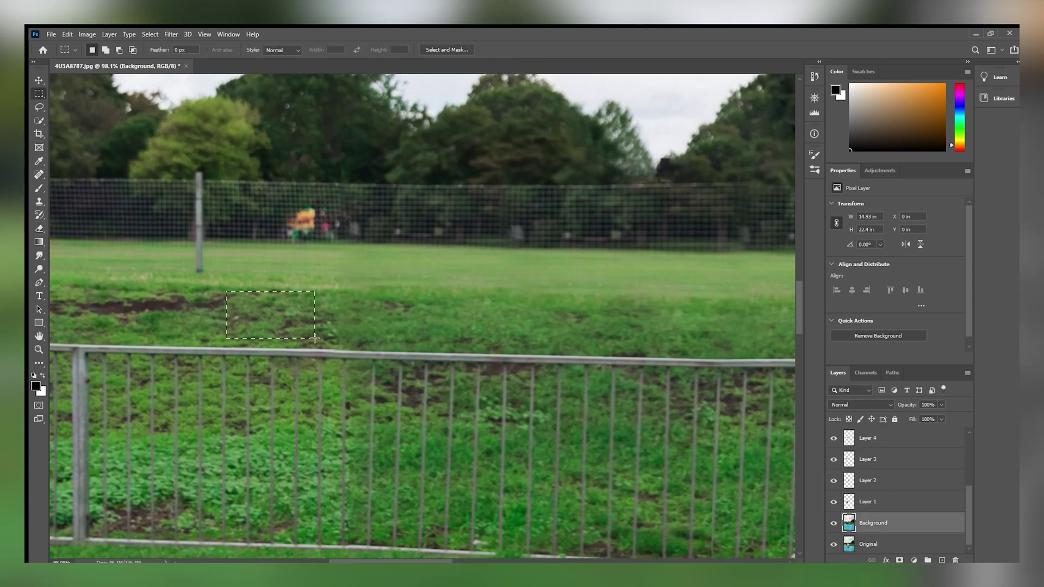
Step: Copy a small patch of soil and grass behind the railing to a new layer below Model and move it along the bank
click(203, 287)
key(ctrl+j)
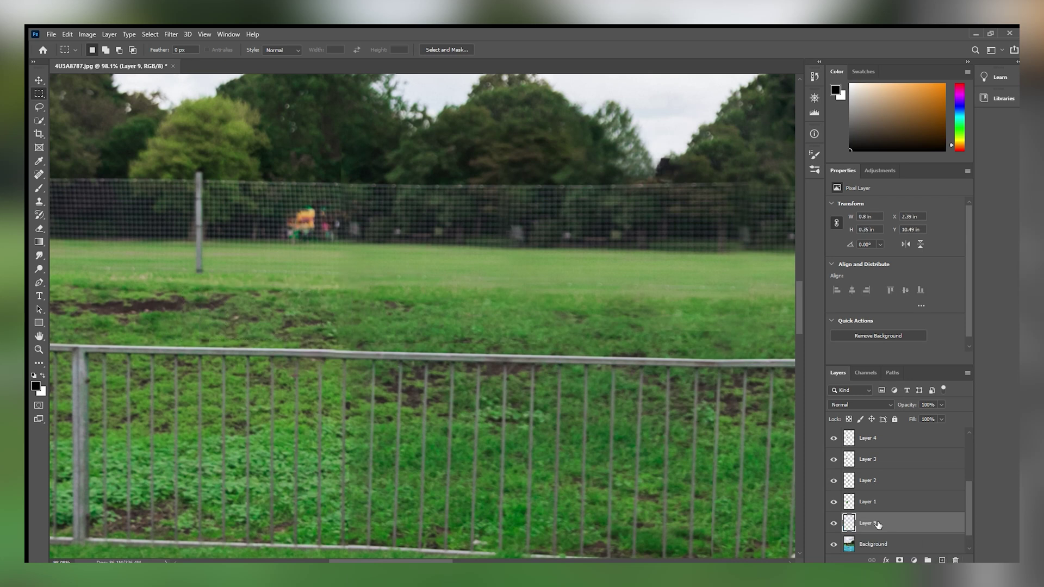
drag(876, 525, 876, 451)
key(ctrl+t)
drag(312, 289, 388, 290)
Step: Distort the soil and grass patch's corners to fit the bank behind the railing
drag(401, 341, 419, 348)
drag(380, 318, 374, 316)
drag(443, 301, 443, 303)
key(Return)
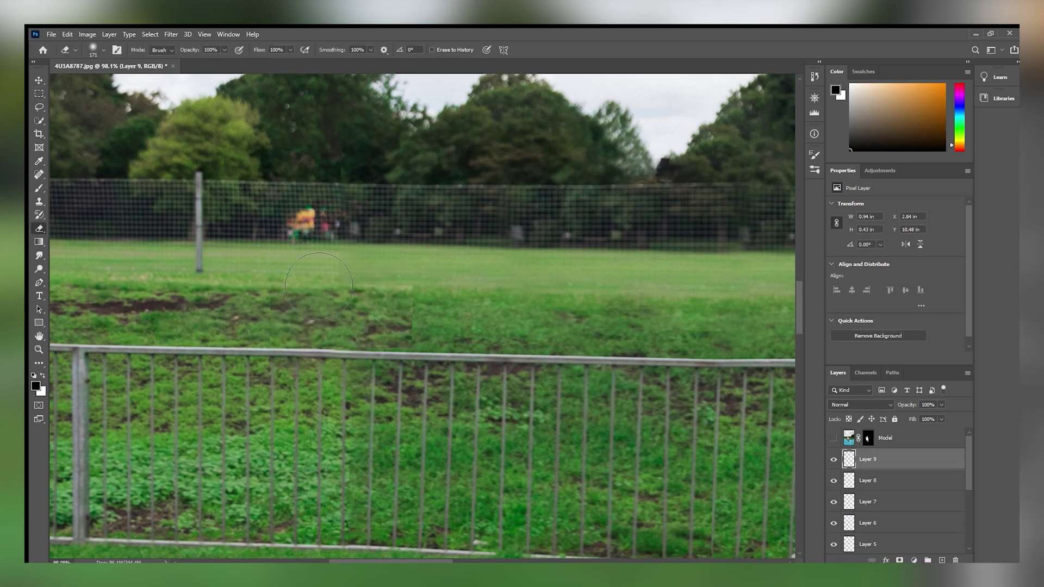